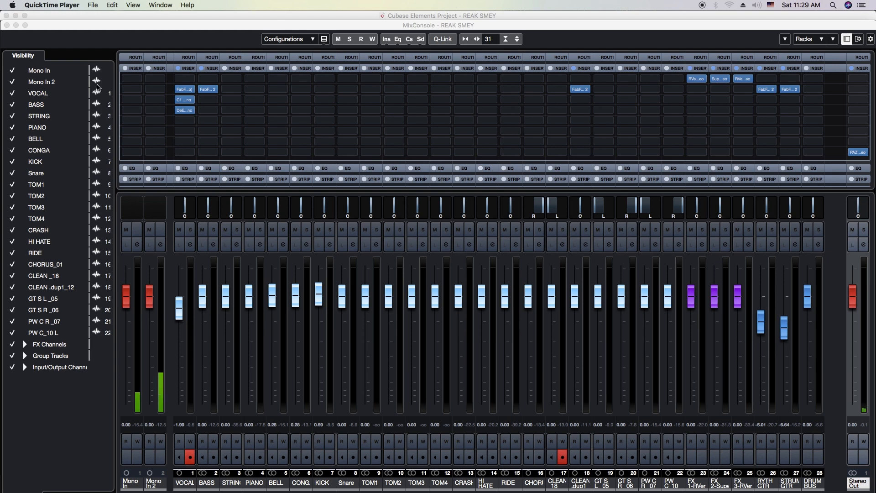
left_click(131, 31)
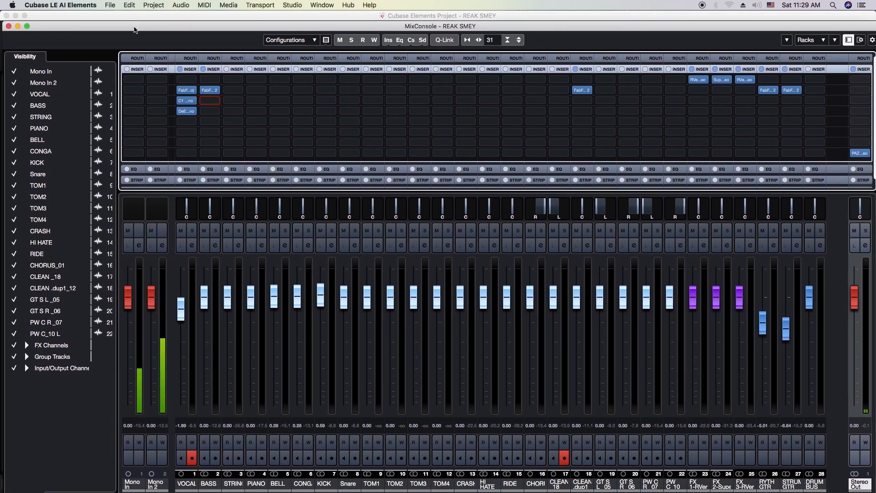
left_click_drag(134, 30, 132, 29)
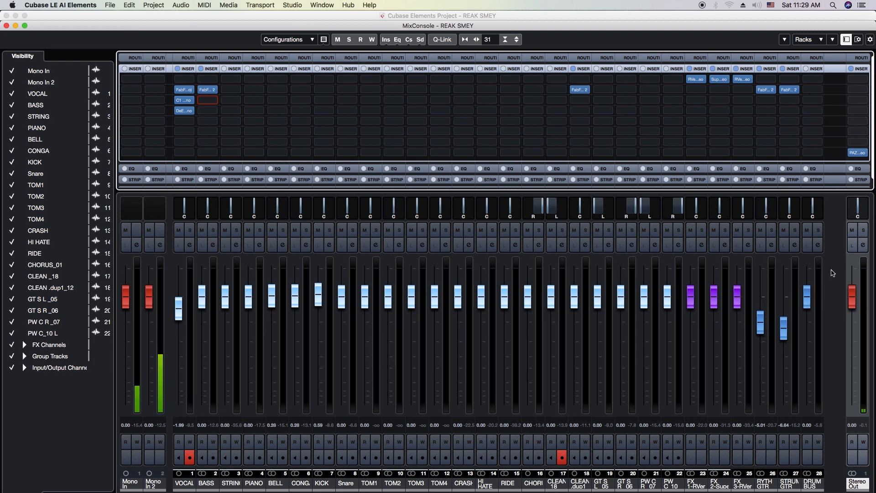
key("r")
mouse_move(46, 29)
left_mouse_down()
mouse_move(54, 46)
mouse_move(66, 34)
mouse_move(32, 39)
mouse_move(84, 41)
mouse_move(29, 39)
mouse_move(27, 31)
mouse_move(36, 41)
left_mouse_up()
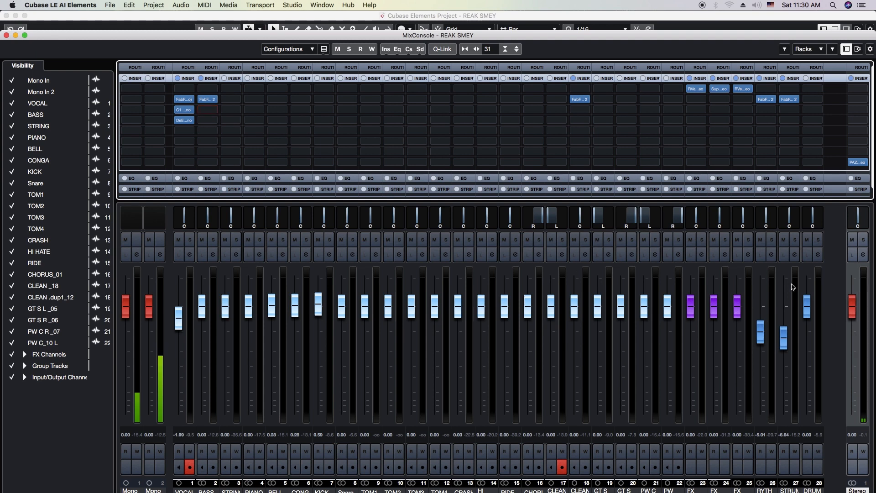
Inspect the Stereo Out channel's settings, its PAZ Analyzer Stereo insert and the saved master FX chain presets.
left_click(864, 255)
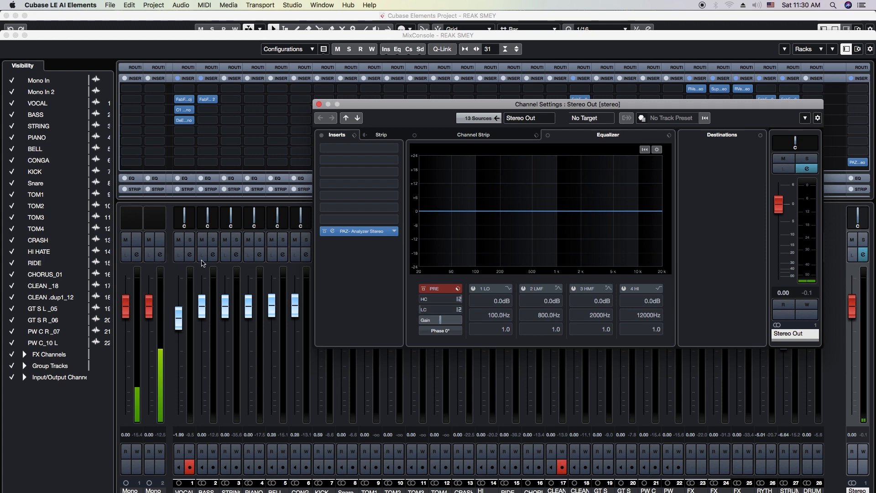
left_click(367, 232)
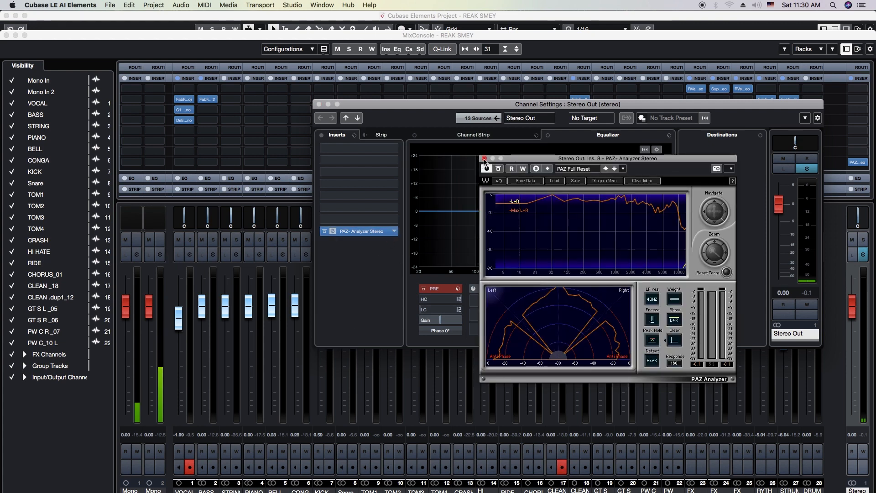
left_click(484, 159)
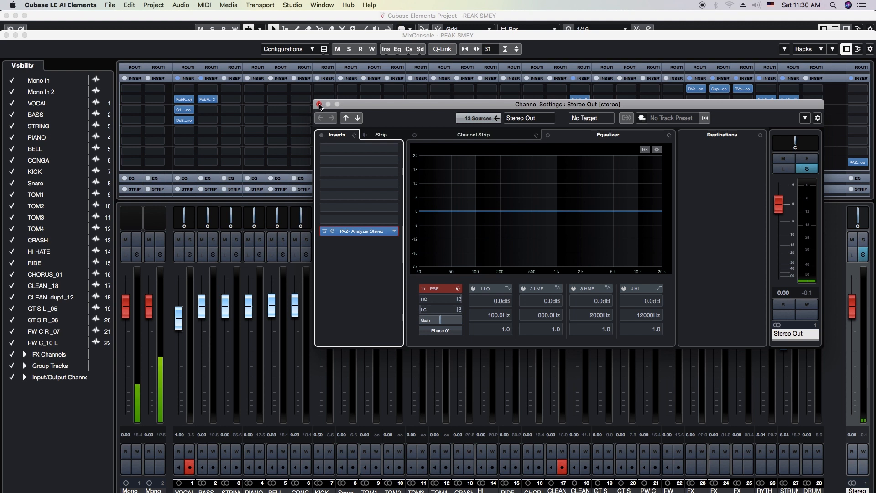
left_click(354, 135)
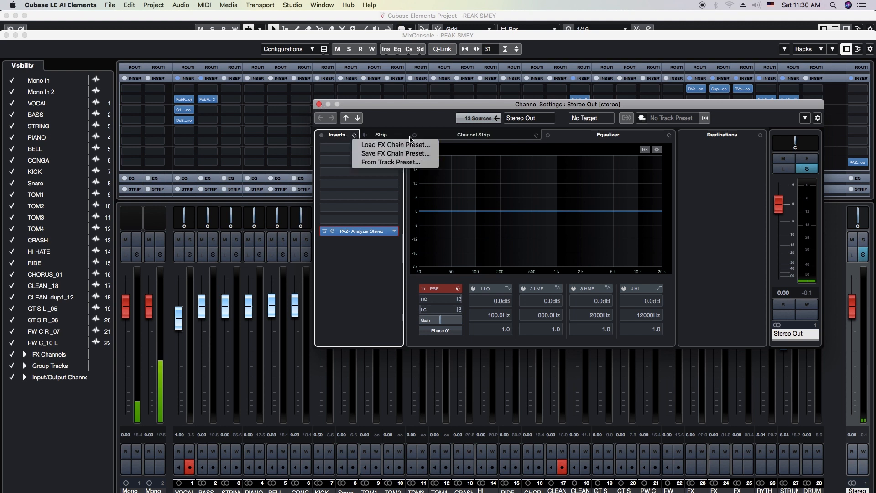
left_click(518, 207)
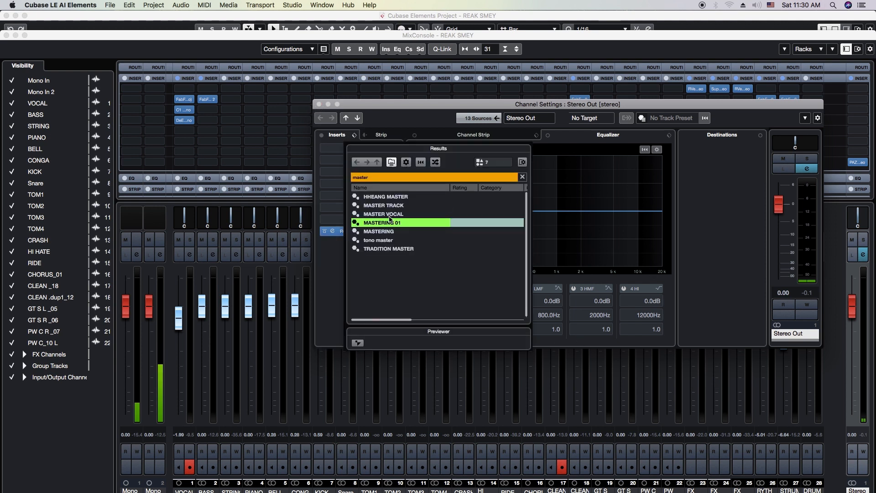
left_click(370, 105)
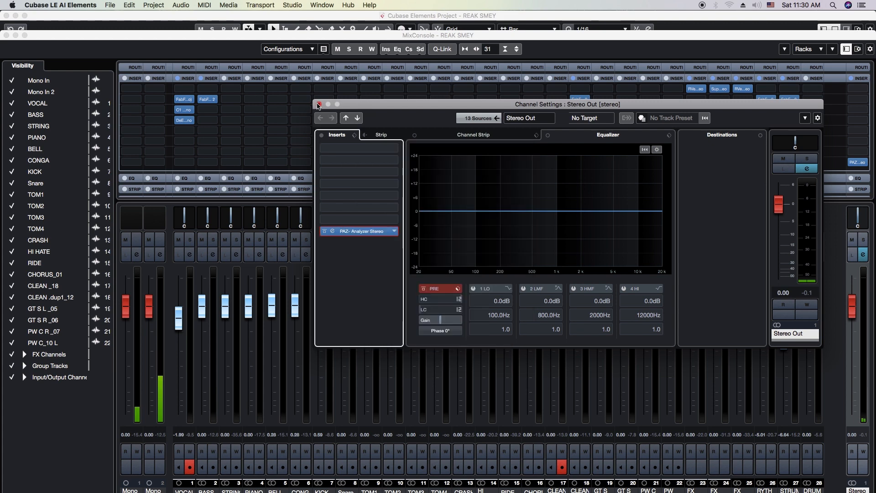
left_click(318, 104)
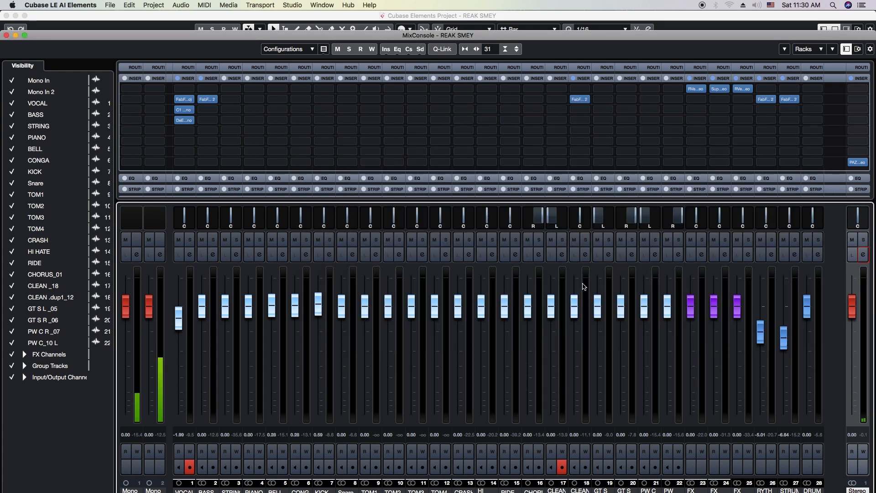
mouse_move(703, 88)
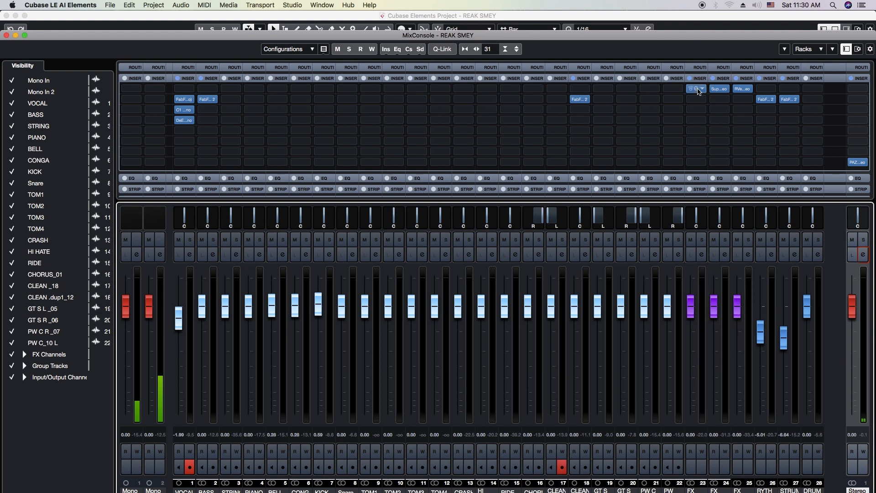
mouse_move(751, 93)
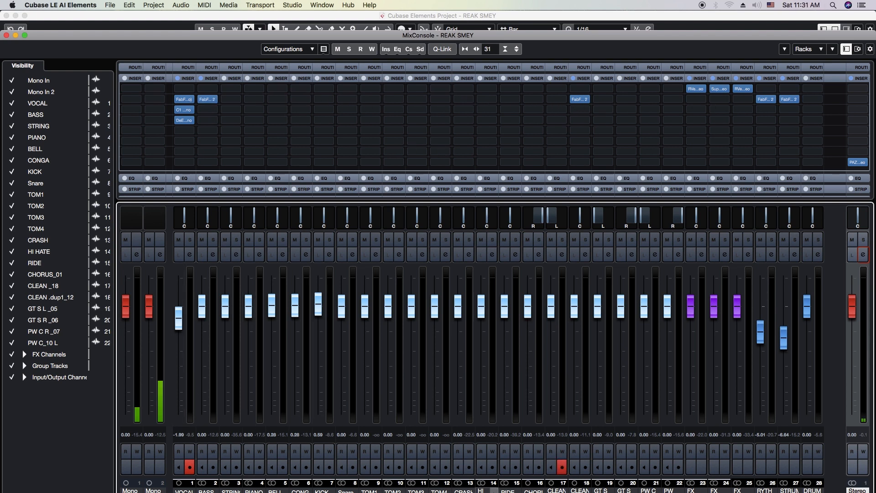
left_click_drag(464, 36, 470, 16)
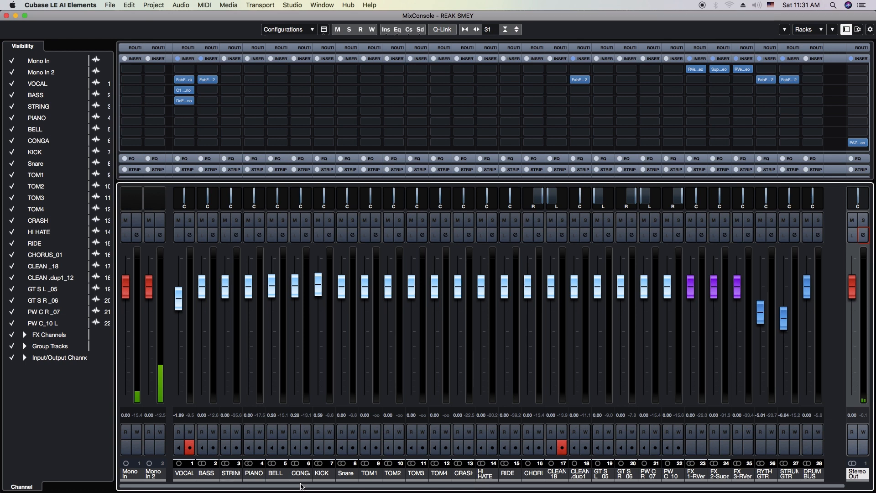
left_click(322, 474)
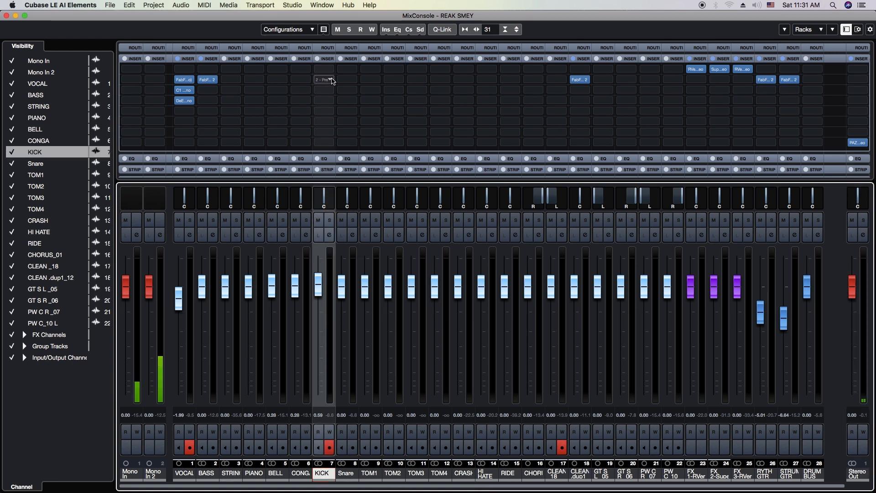
left_click(333, 92)
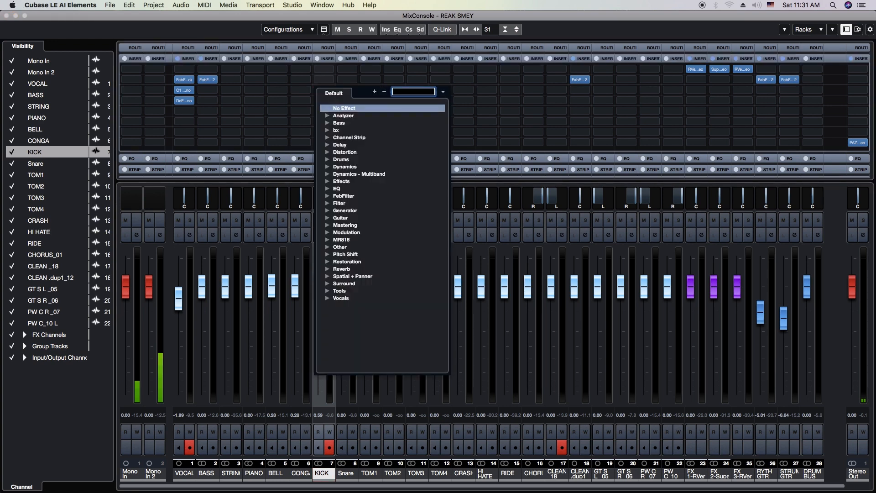
key("Escape")
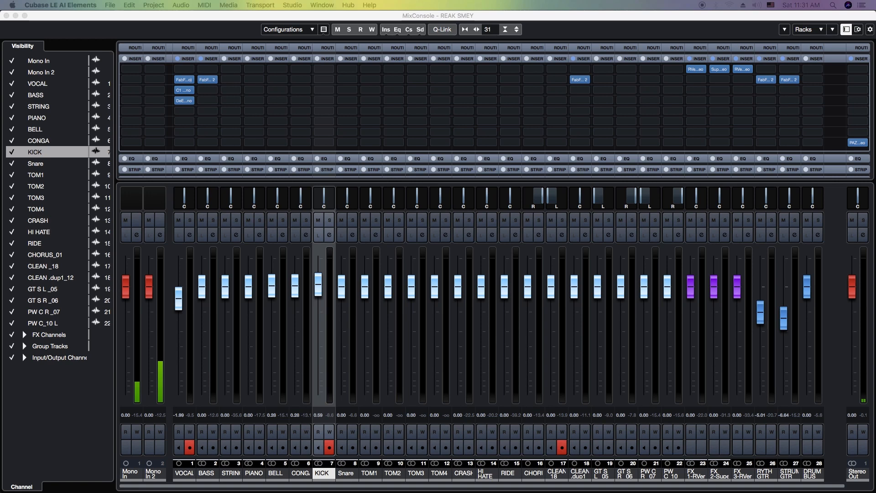
Switch to Preview, examine the plug-in reference images kick tom snare 2.png and kick tom snare.png, and close them.
key("super+Tab")
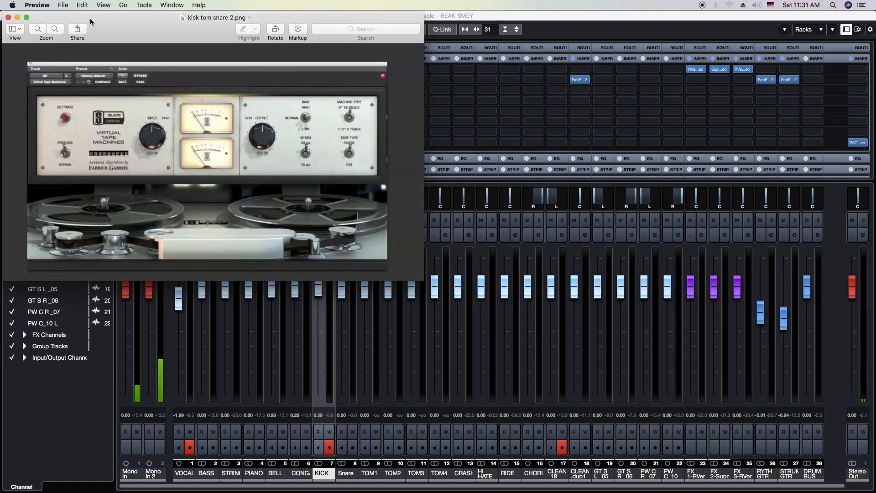
left_click_drag(91, 22, 603, 69)
key("super+w")
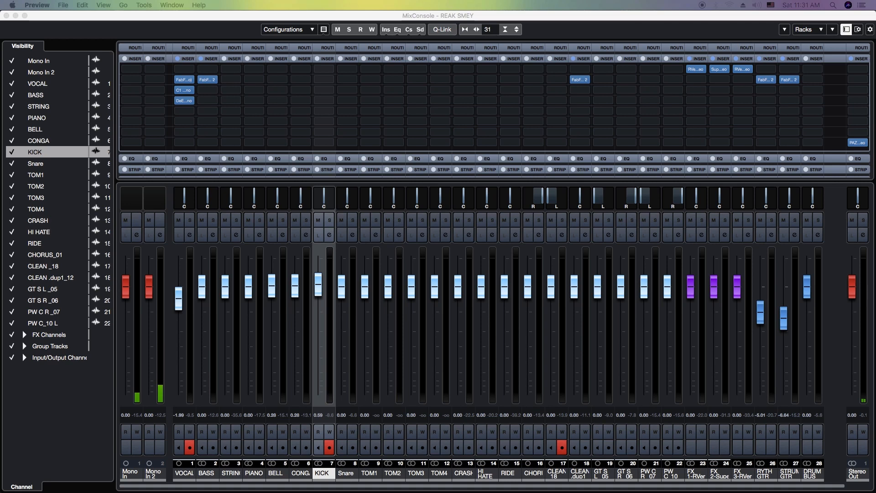
key("super+w")
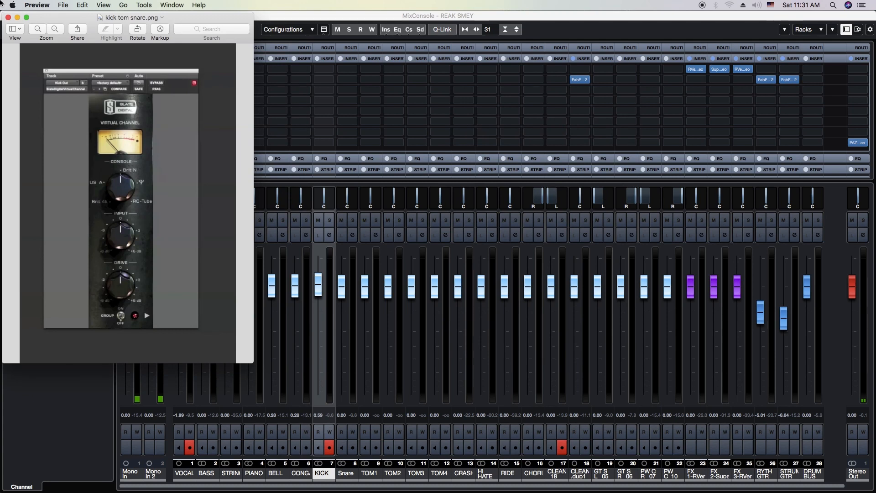
left_click(8, 17)
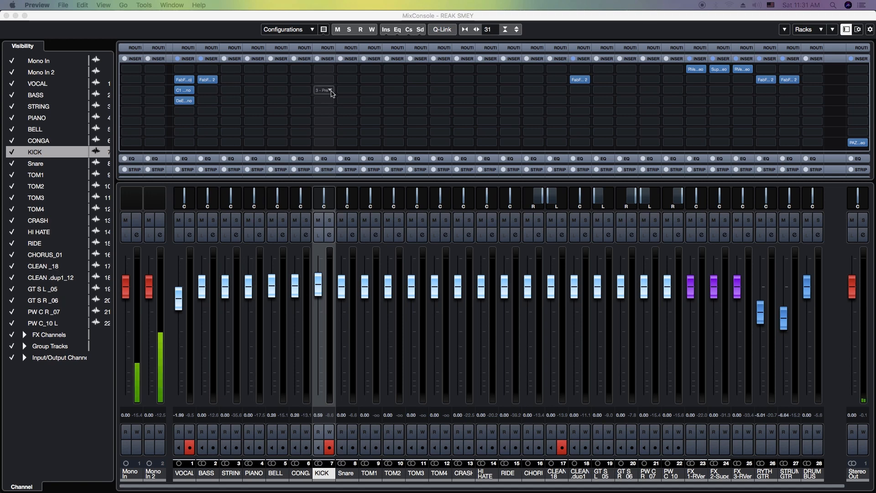
Load the NLS Channel Stereo plug-in into insert slot 3 of the KICK channel.
left_click(332, 94)
left_click(333, 94)
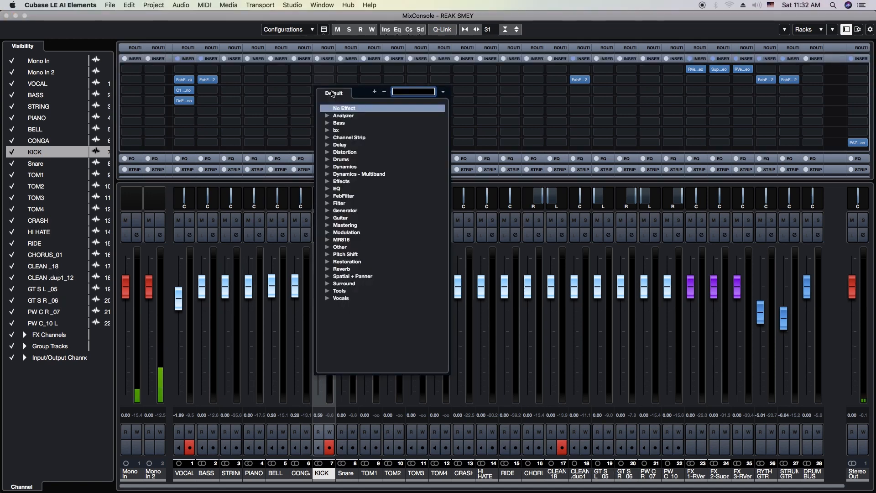
type("nls")
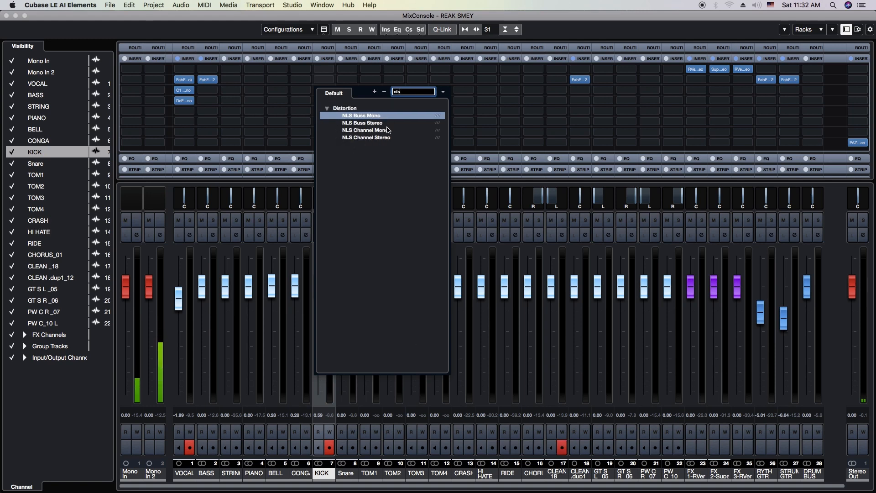
left_click(387, 138)
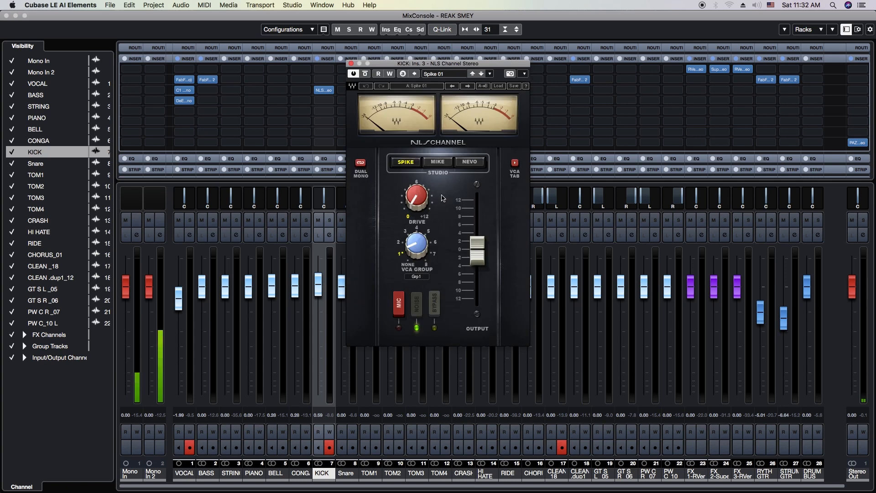
Set the KICK channel's NLS plug-in to the Nevo console, raise its Drive slightly and close the plug-in window.
left_click(471, 162)
left_click_drag(416, 197, 416, 193)
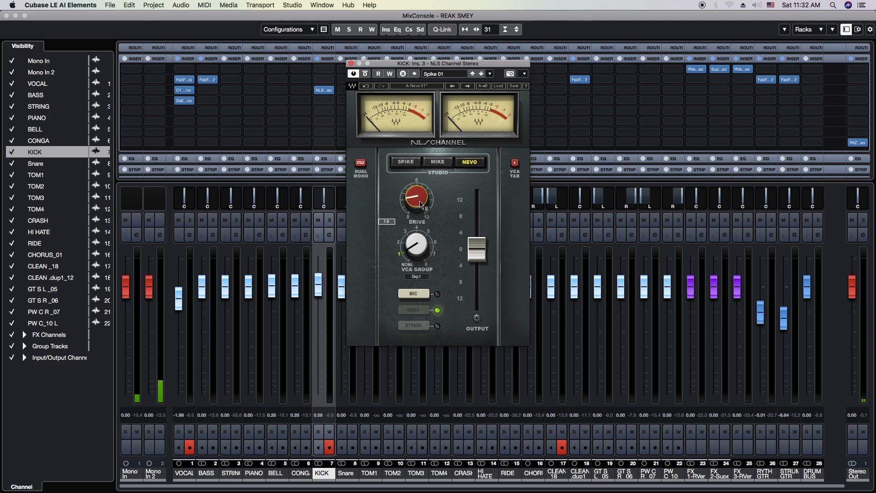
left_click(351, 64)
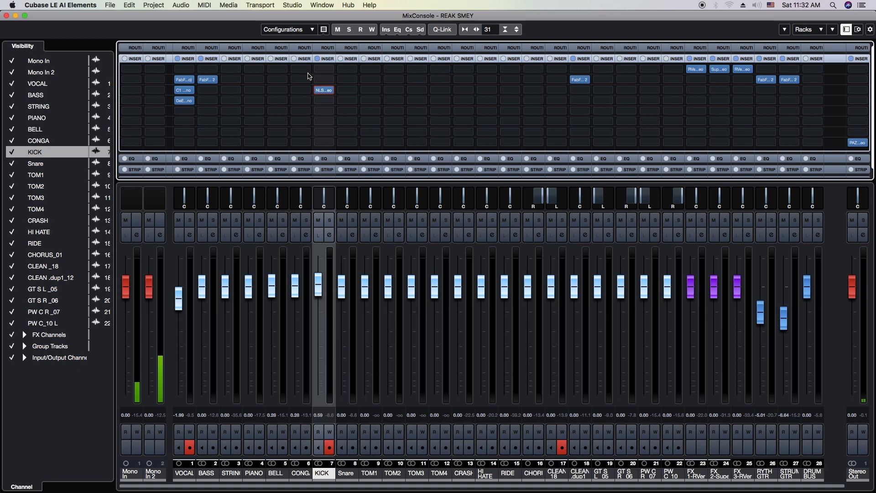
Copy the NLS Channel insert from KICK to slot 3 of the Snare, TOM1, TOM2, TOM3 and TOM4 channels.
mouse_move(318, 94)
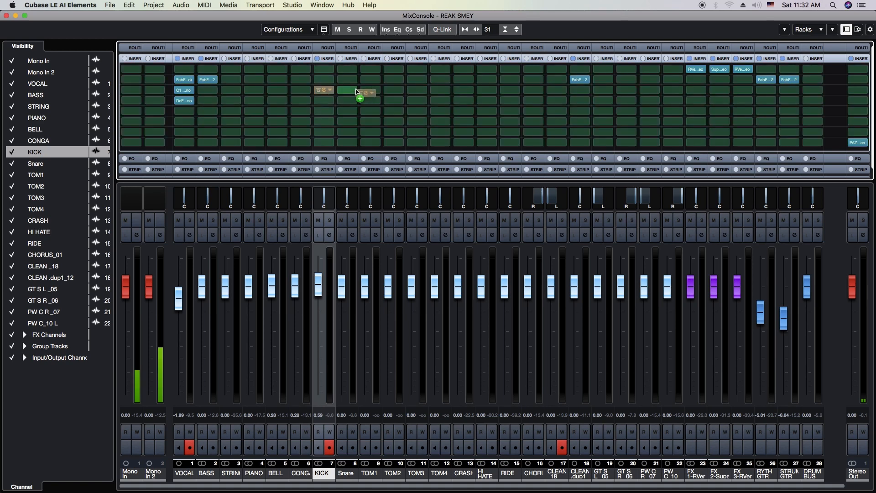
left_click_drag(351, 97, 473, 322)
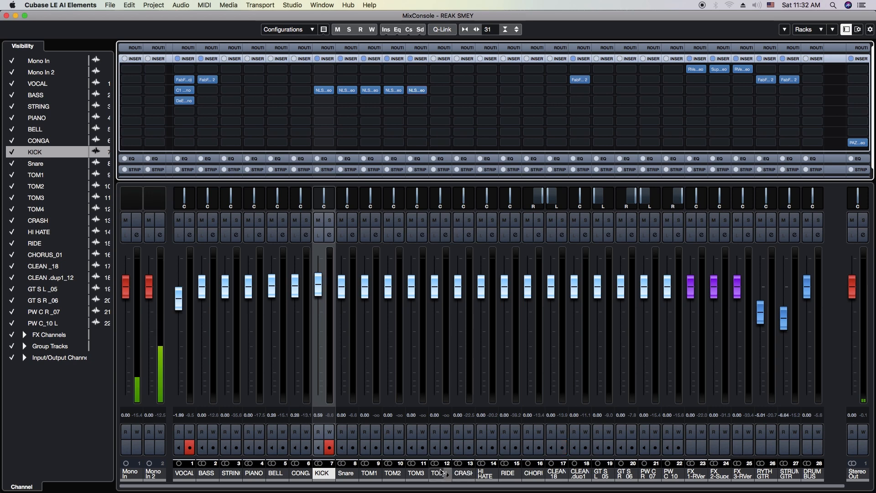
left_click_drag(417, 89, 441, 105)
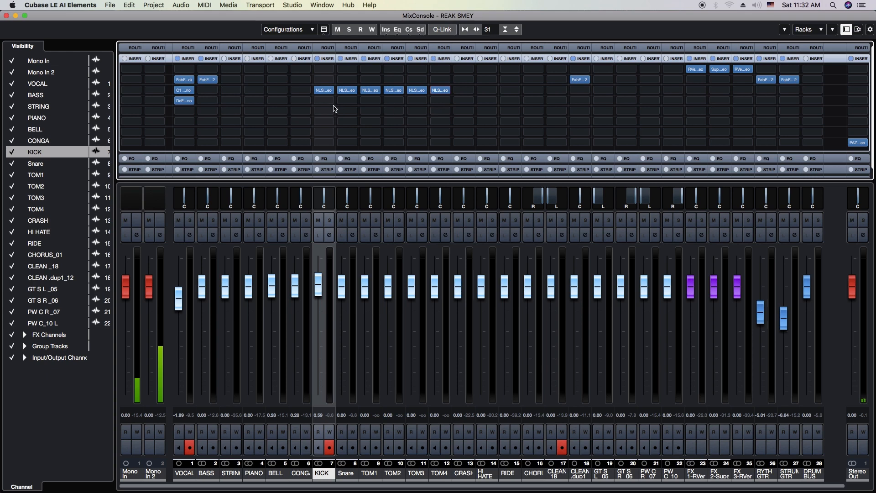
Load the Kramer Tape Stereo plug-in into insert slot 4 of the KICK channel.
left_click(324, 101)
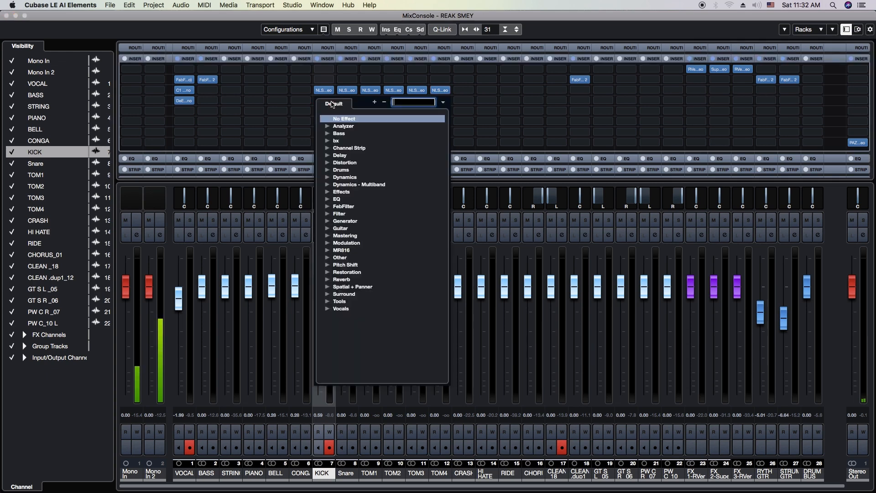
type("kra")
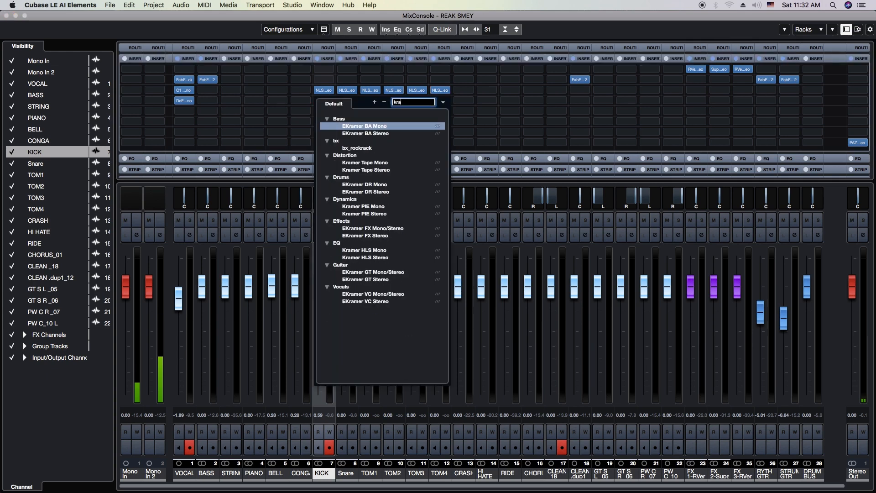
type("mer")
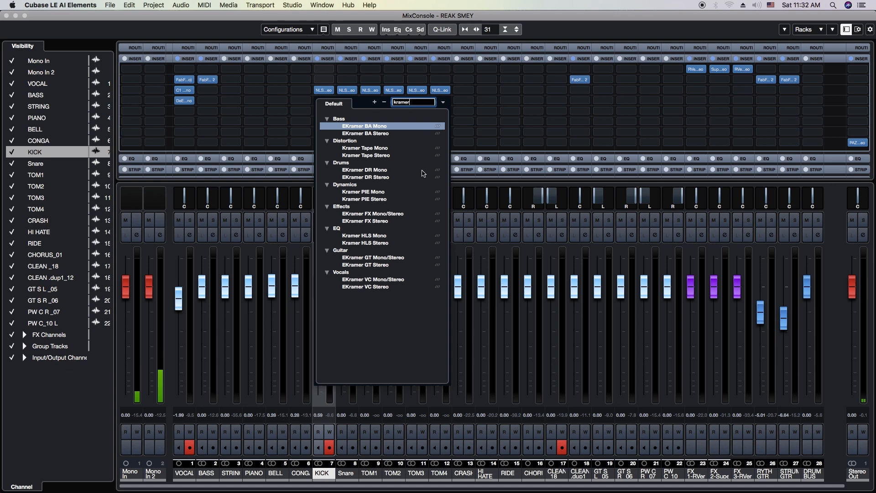
left_click(369, 155)
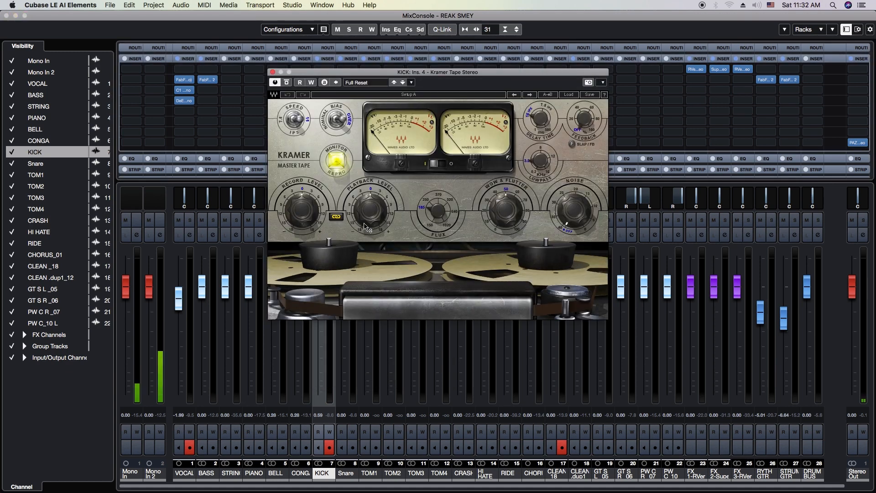
Adjust the Kramer Tape's linked record and playback levels, reduce its Wow & Flutter and close the plug-in window.
left_click_drag(371, 218, 371, 221)
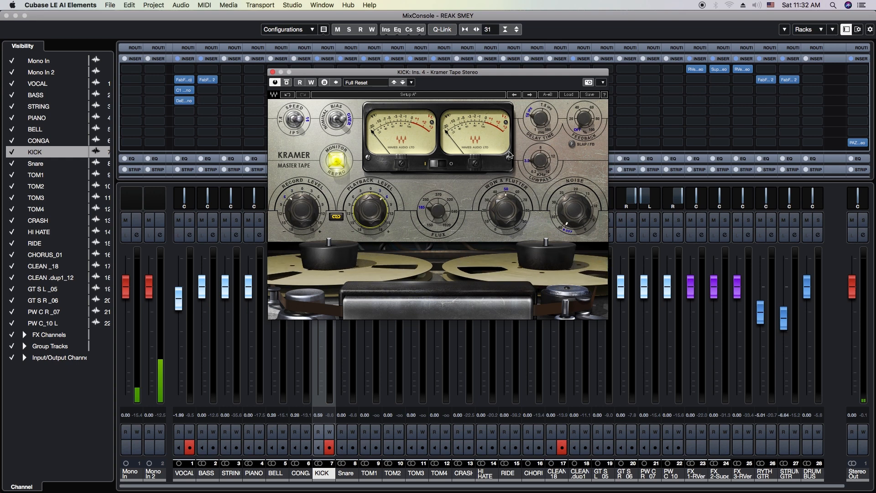
left_click_drag(505, 210, 505, 220)
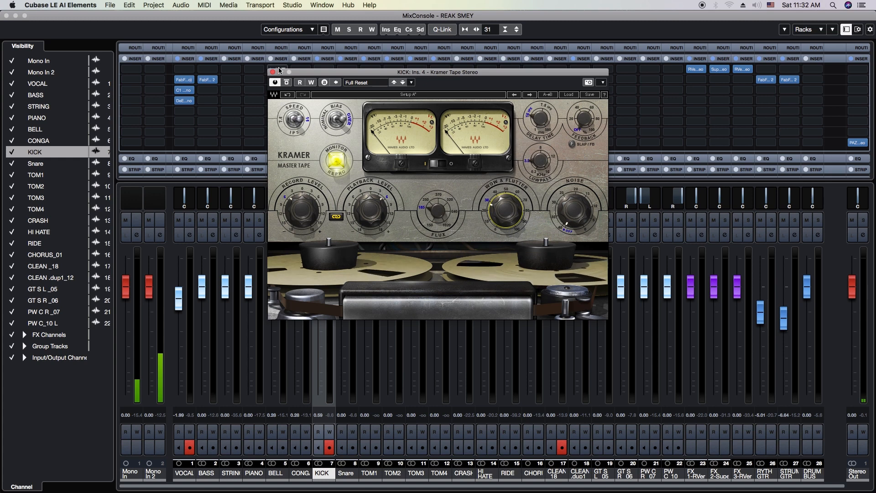
key("super+w")
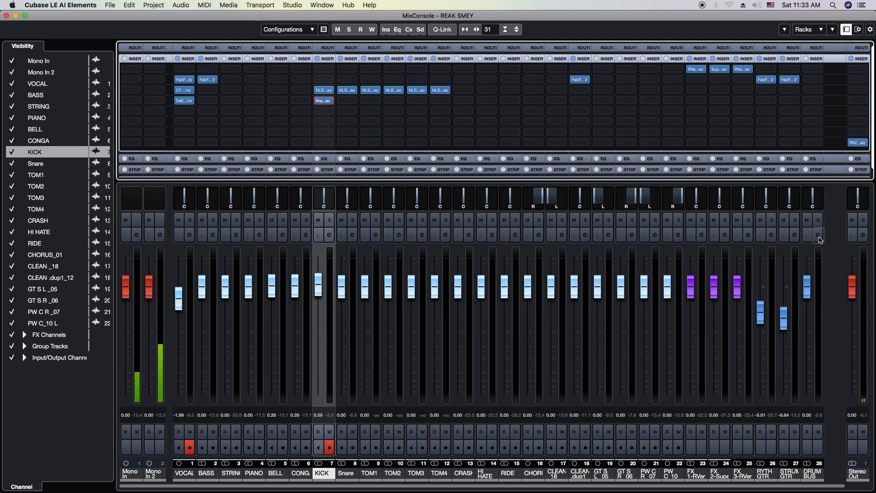
Check the DRUM BUS channel settings, and copy the Kramer Tape insert from KICK to slot 4 of Snare, TOM1, TOM2, TOM3 and TOM4.
left_click(818, 234)
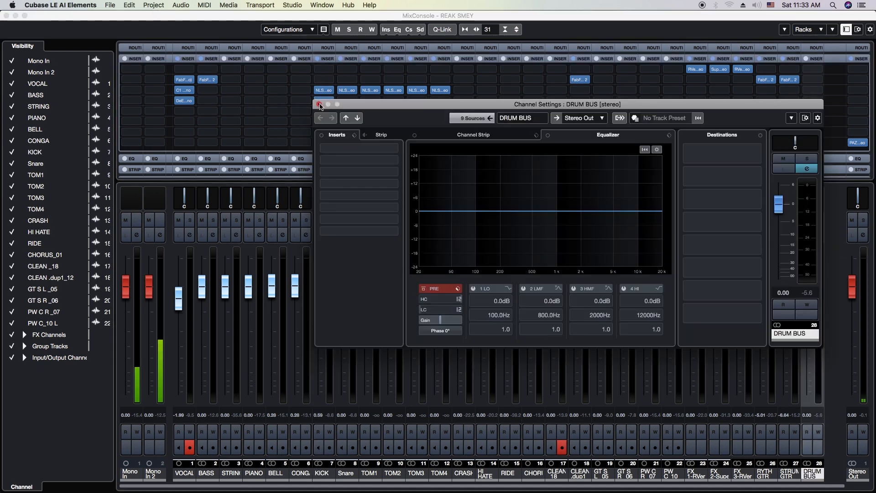
left_click(319, 105)
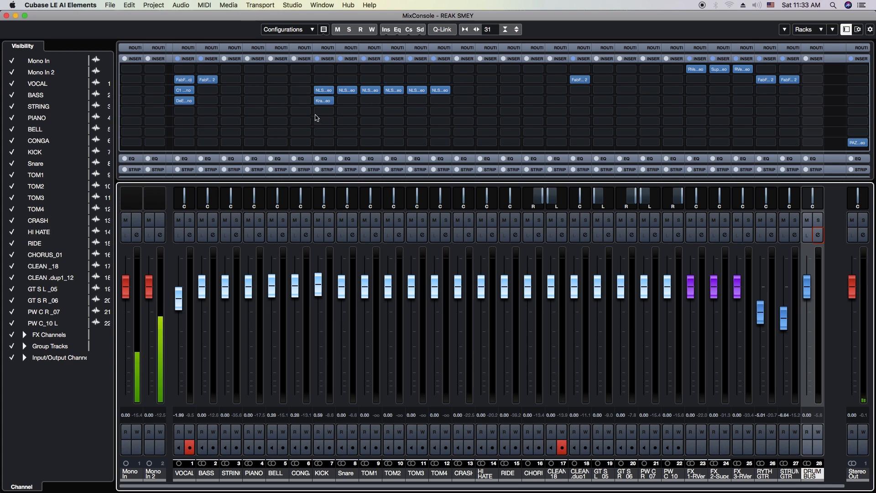
left_click_drag(326, 104, 436, 104)
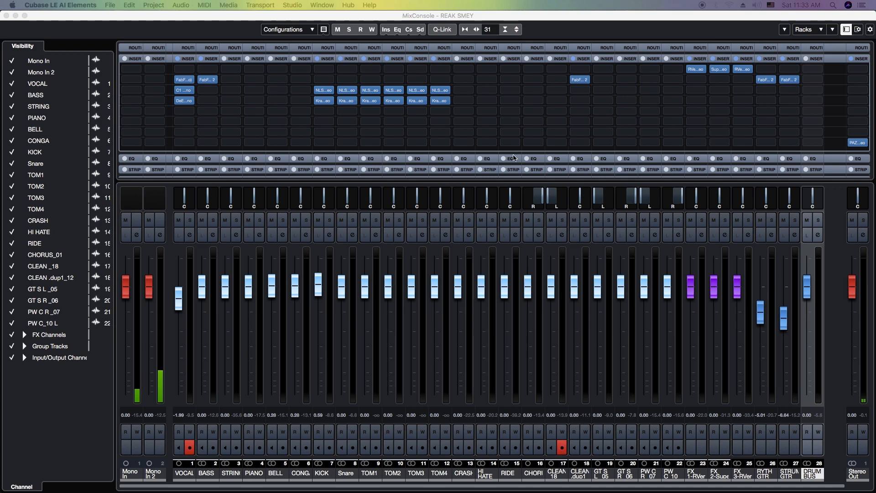
Load the CLA-76 Stereo compressor into insert slot 5 of the KICK channel and move its window clear of the inserts.
left_click(327, 113)
type("cla")
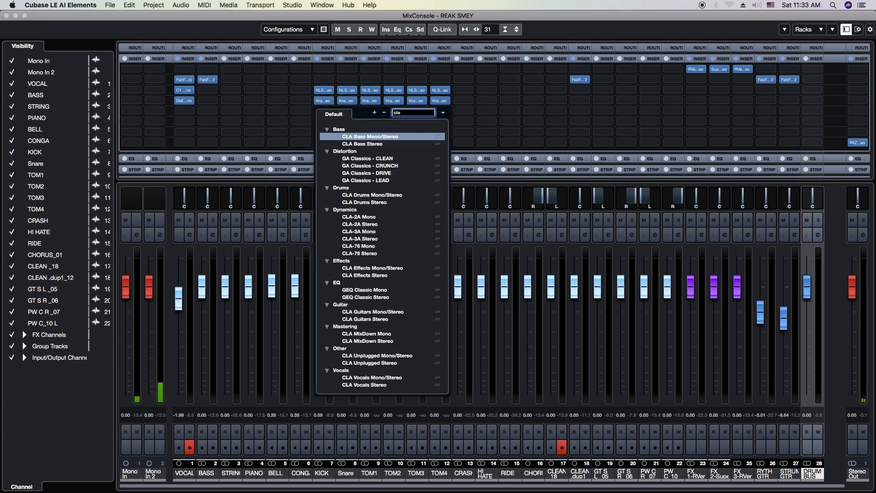
left_click(383, 254)
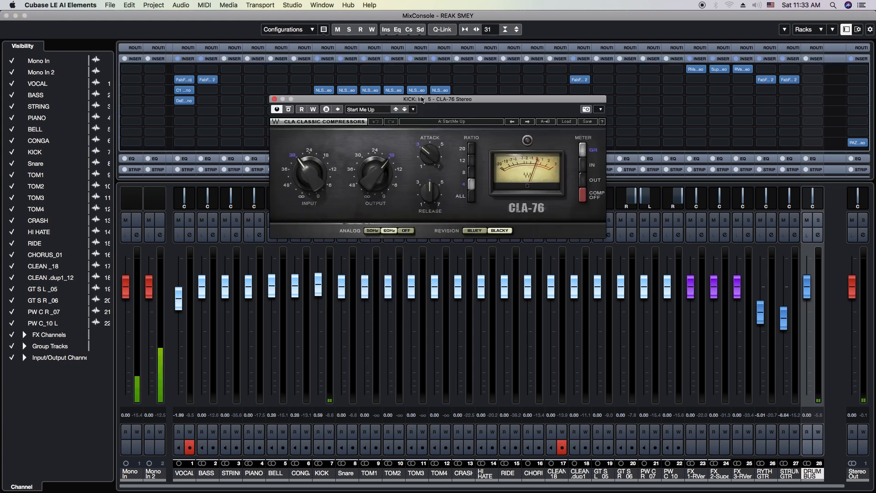
left_click_drag(445, 101, 437, 194)
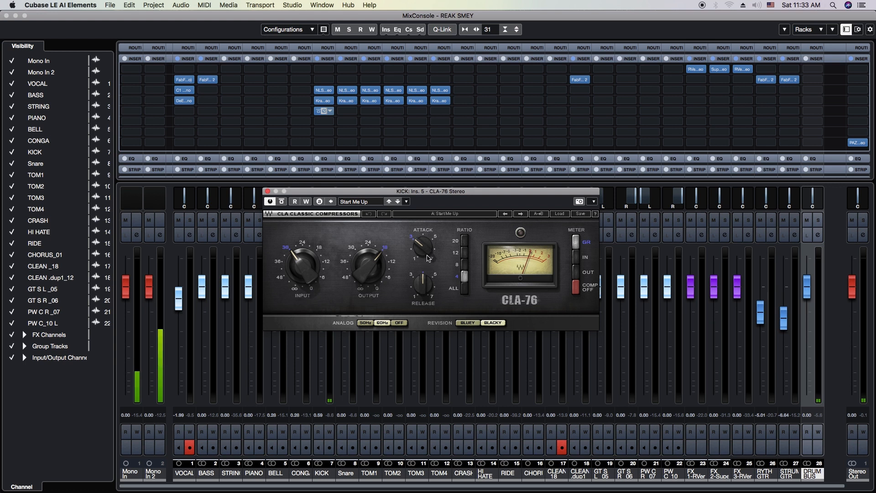
Raise the CLA-76's attack and release, lower its input towards 48 and raise its output slightly.
left_click_drag(424, 248, 423, 230)
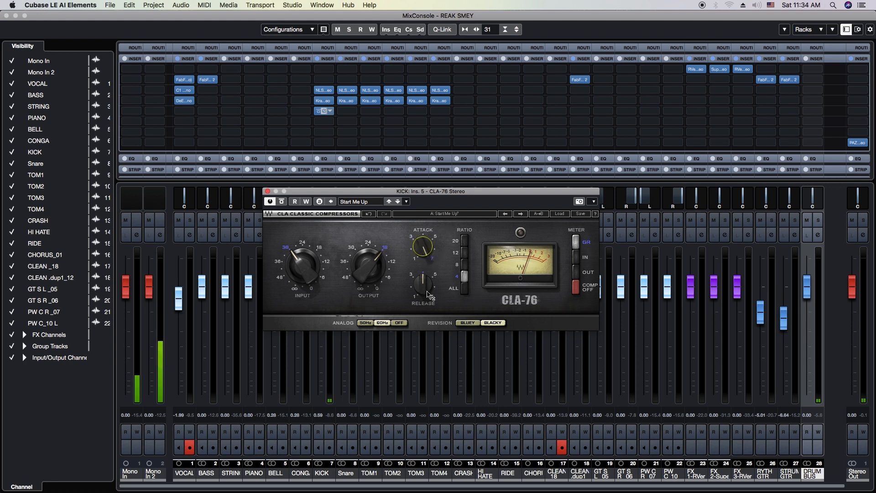
left_click_drag(428, 294, 428, 276)
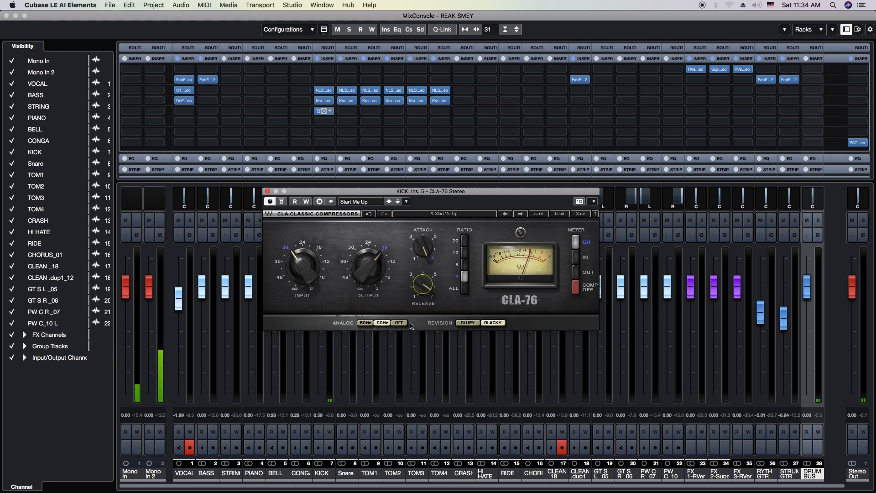
left_click_drag(299, 261, 299, 282)
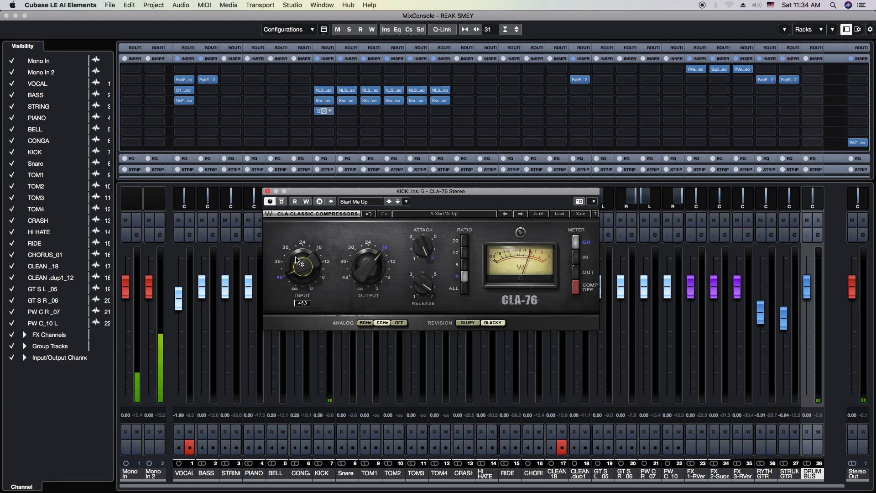
left_click_drag(297, 270, 298, 265)
left_click_drag(297, 264, 297, 266)
left_click_drag(368, 274, 367, 270)
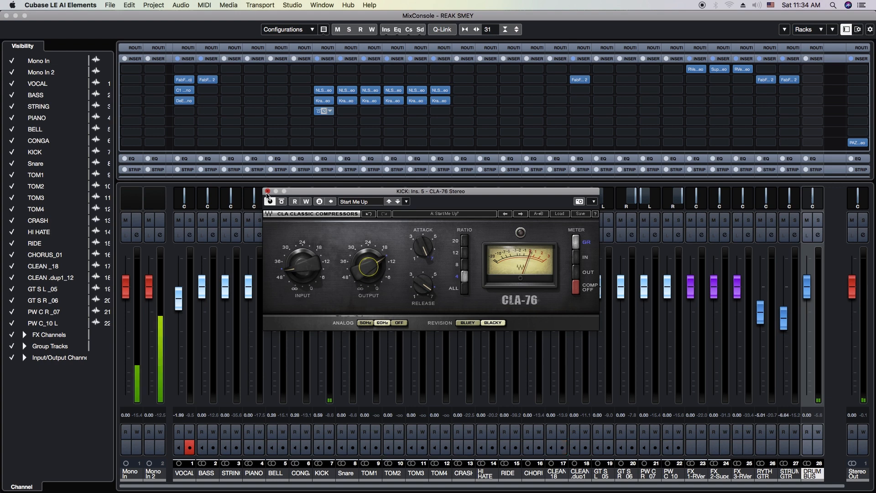
Close the CLA-76 window and copy the insert from KICK to slot 5 of Snare, TOM1, TOM2, TOM3 and TOM4.
left_click(268, 191)
left_click_drag(323, 111, 434, 115)
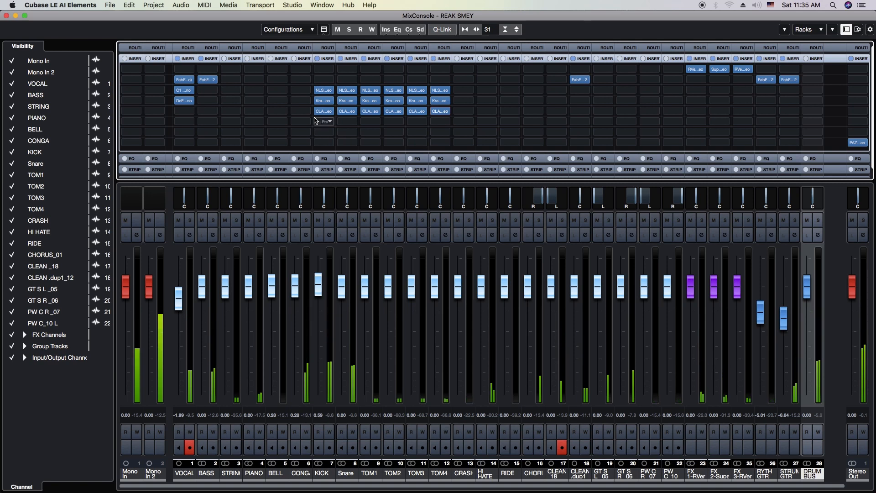
Load the C1 gate Stereo plug-in into insert slot 6 of the KICK channel and close its window.
left_click(329, 122)
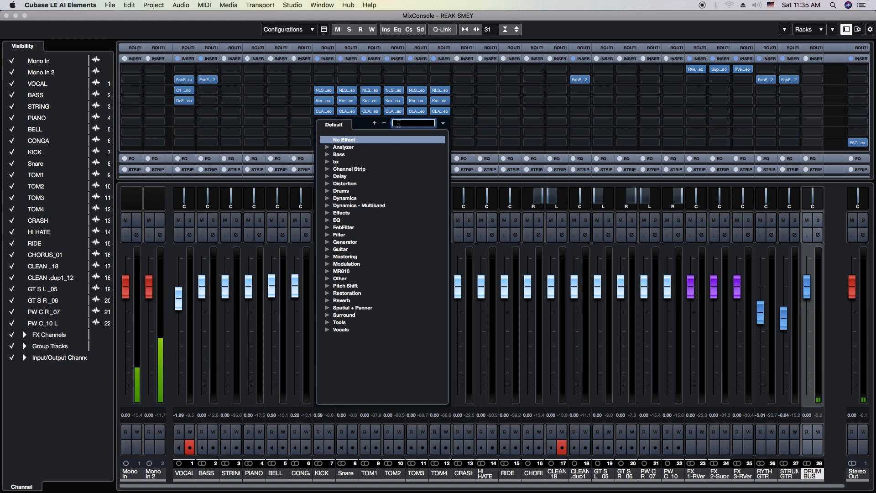
type("c1")
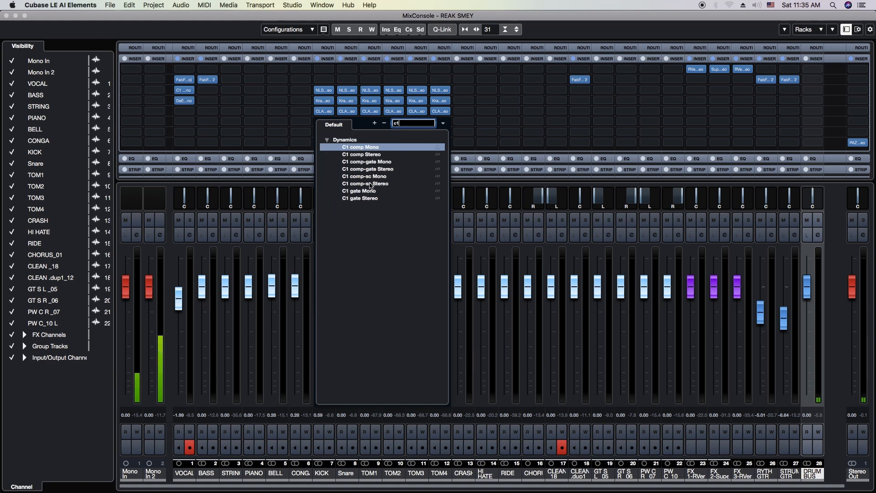
left_click(369, 200)
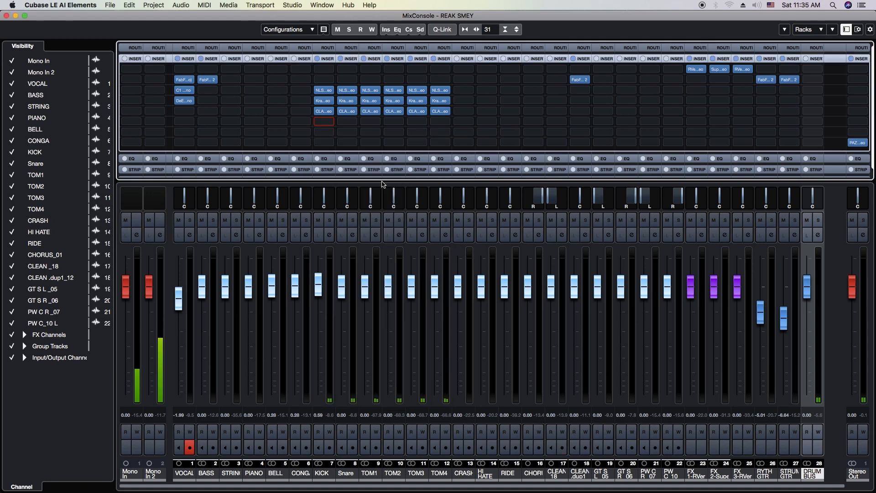
left_click_drag(475, 95, 480, 139)
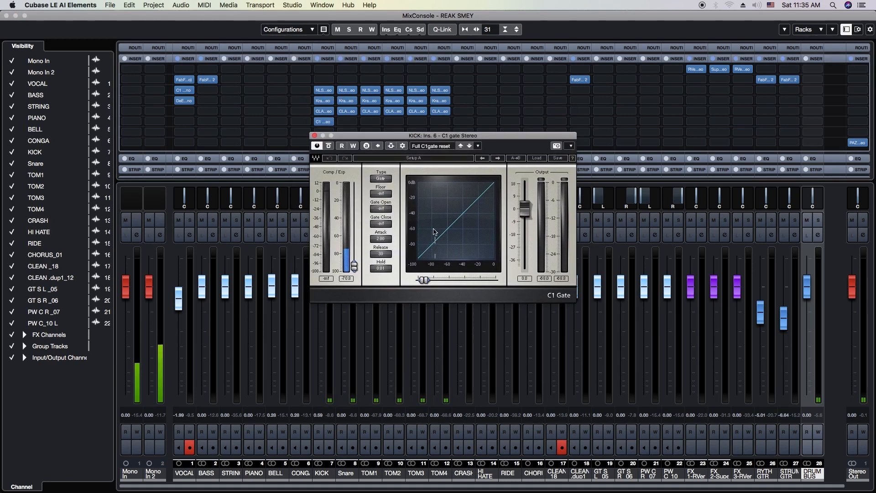
left_click(315, 137)
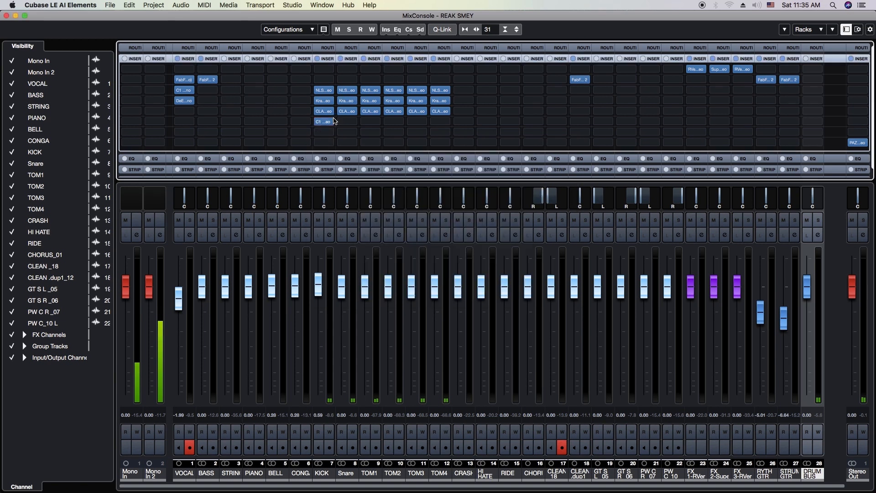
Replace the C1 gate in insert slot 6 of the KICK channel with FabFilter Pro-G and reposition its window.
left_click(332, 122)
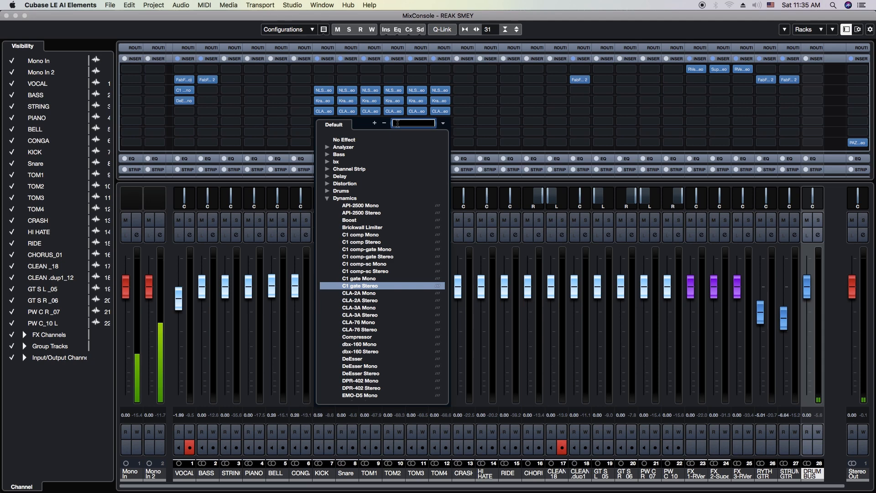
type("fa")
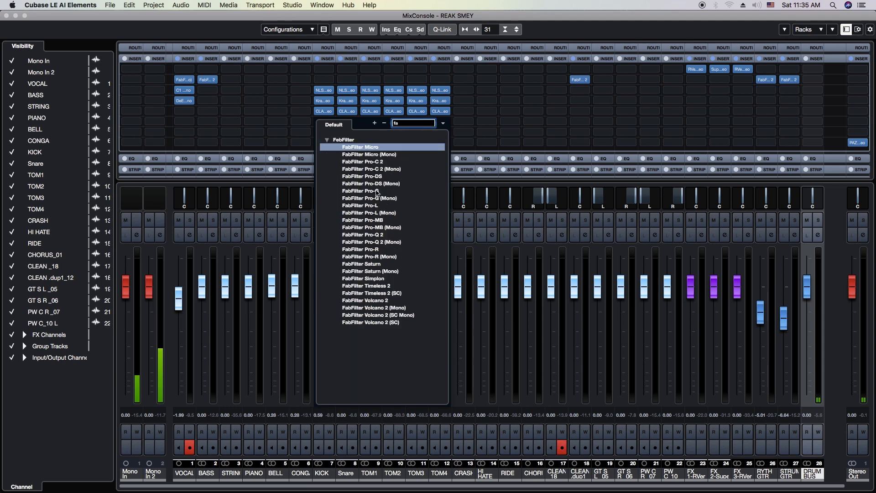
key("Escape")
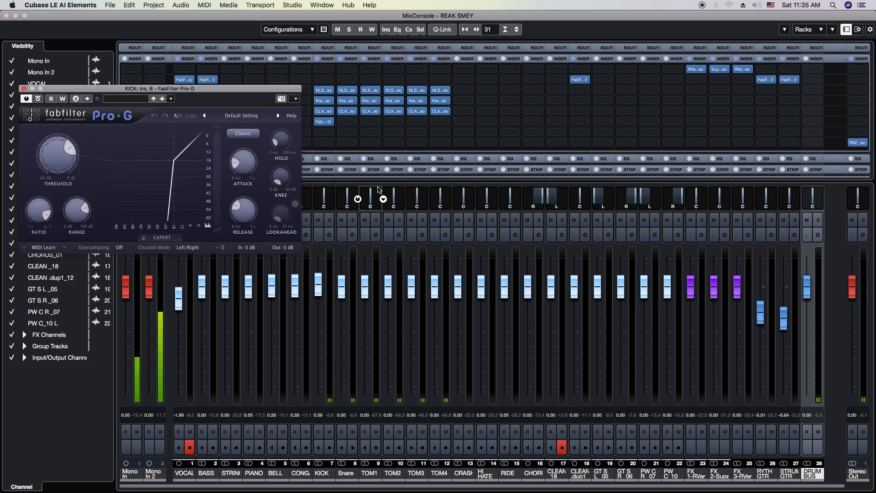
left_click_drag(184, 94, 536, 181)
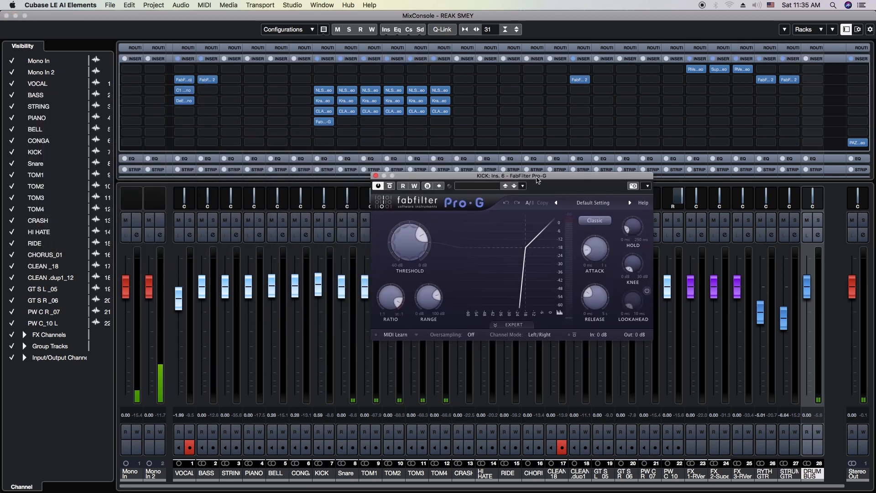
left_click_drag(413, 177, 428, 134)
Solo the KICK channel, lower the Pro-G's threshold, set its Range to about 18 dB and close the plug-in window.
left_click(330, 220)
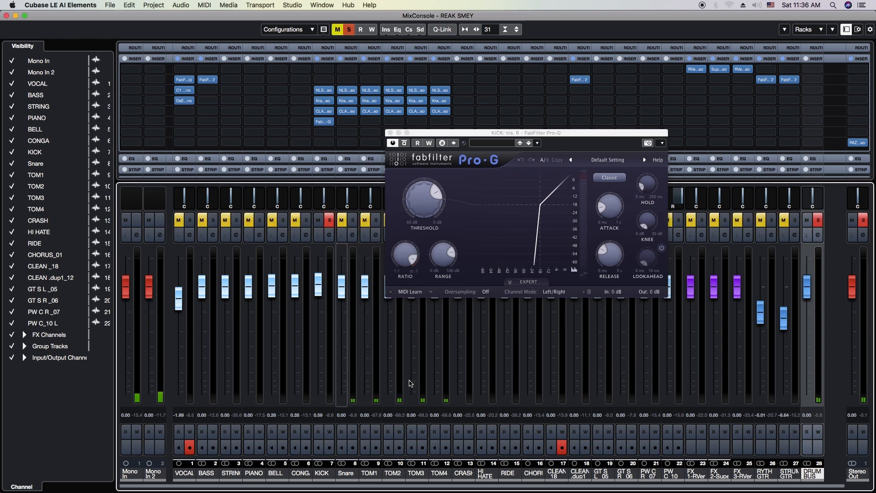
left_click(418, 211)
left_click_drag(418, 211, 436, 291)
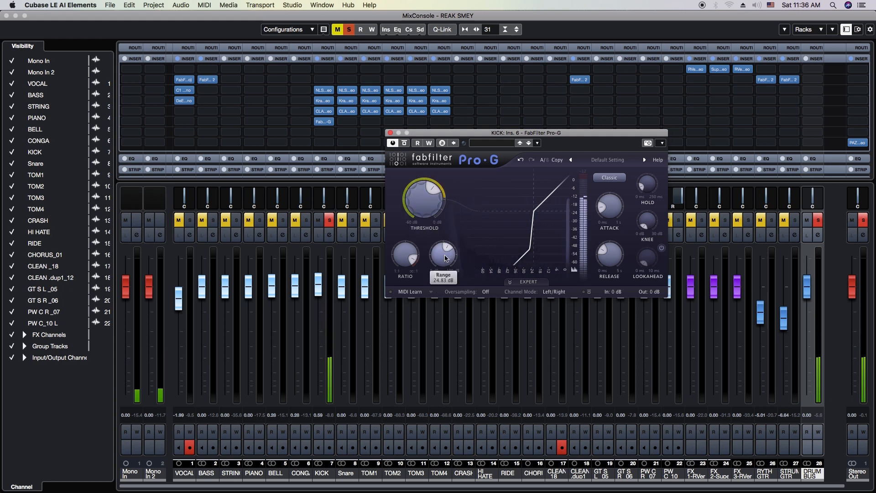
left_click_drag(444, 258, 444, 280)
mouse_move(436, 250)
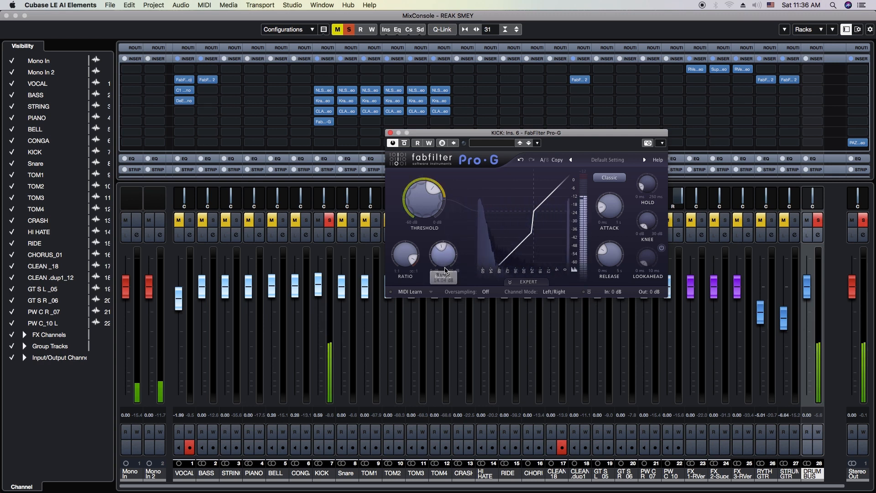
left_click(390, 133)
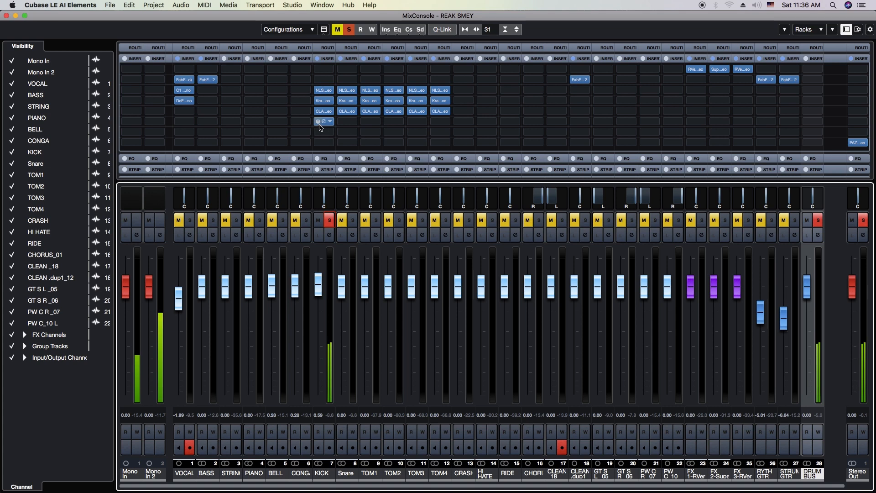
Copy the Pro-G insert from KICK to slot 6 of the Snare channel and open the copy's editor.
left_click_drag(324, 122, 342, 124)
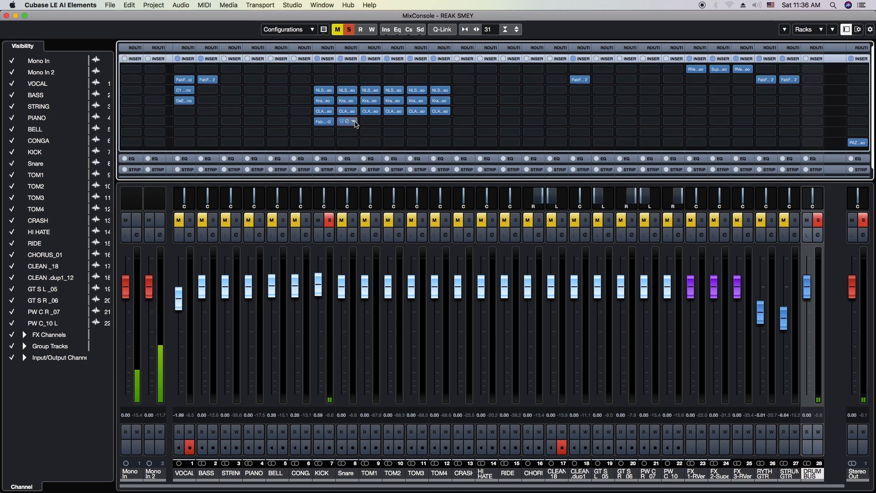
left_click(348, 122)
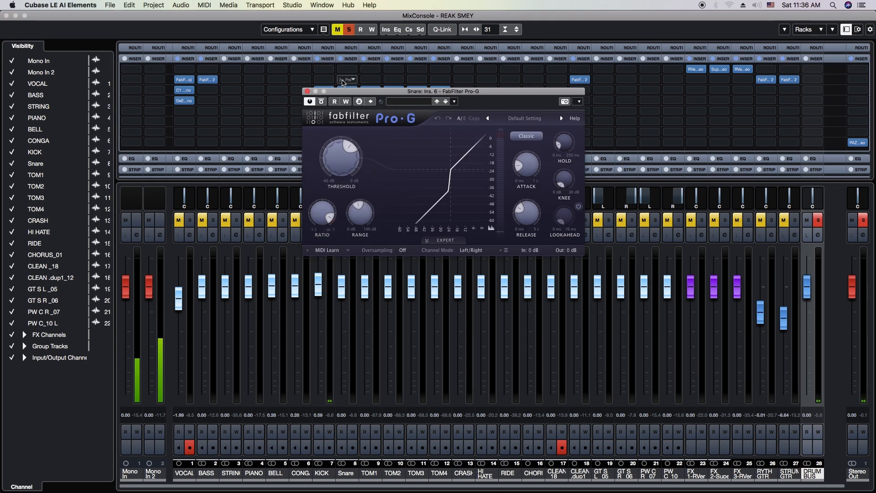
left_click_drag(340, 94, 484, 93)
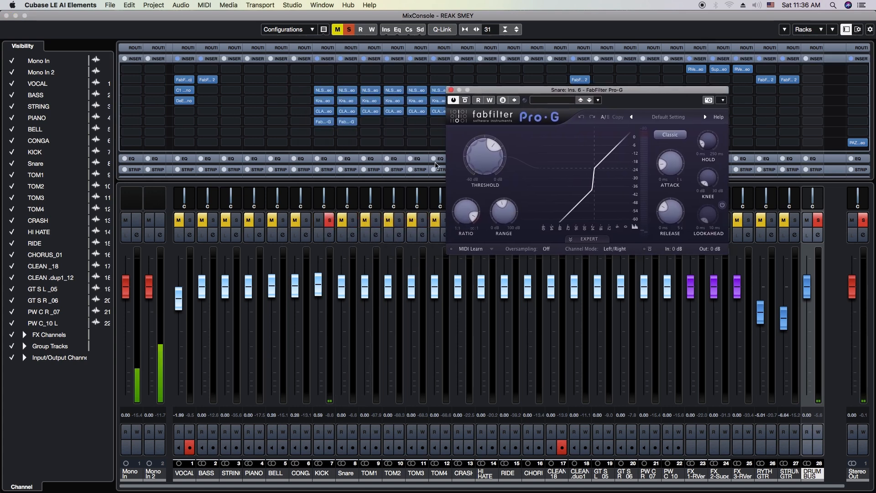
Solo the Snare channel, reduce its Pro-G Range to about 5 dB and fine-tune the threshold.
left_click(353, 222)
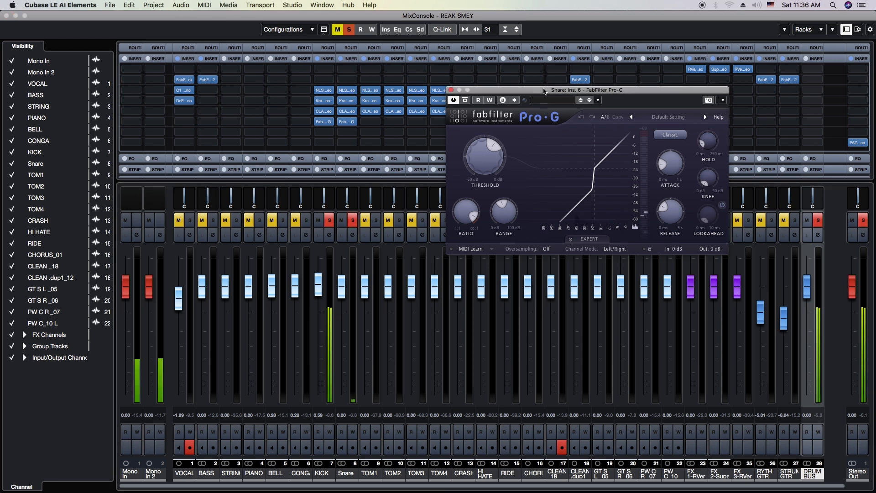
left_click_drag(548, 89, 550, 62)
mouse_move(505, 185)
left_mouse_down()
mouse_move(503, 227)
mouse_move(501, 189)
left_mouse_up()
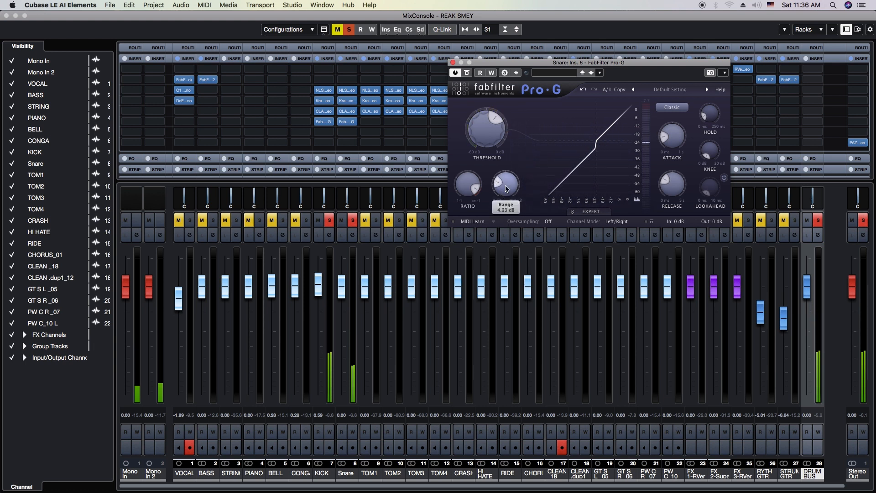
left_click_drag(491, 145, 491, 144)
Close the Pro-G window and copy the insert from Snare to slot 6 of TOM1, TOM2, TOM3 and TOM4.
left_click(453, 62)
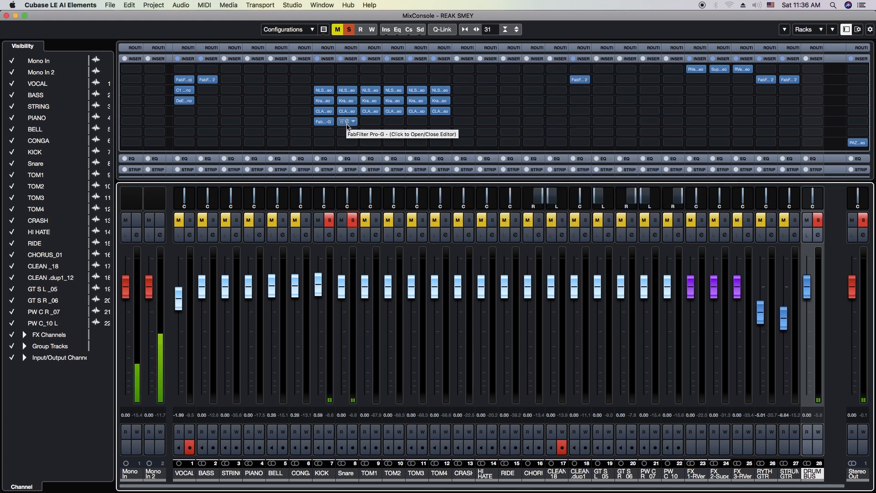
left_click_drag(347, 124, 440, 122)
Bring up the project window and solo the TOM1, TOM2, TOM3 and TOM4 tracks.
left_click_drag(291, 22, 287, 339)
left_click(123, 164)
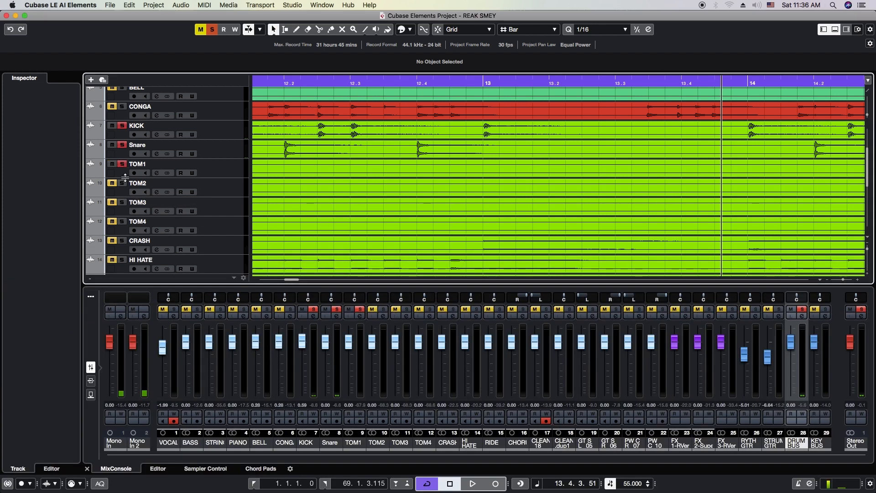
left_click(122, 221)
scroll(521, 163, "down", 3)
scroll(558, 156, "up", 4)
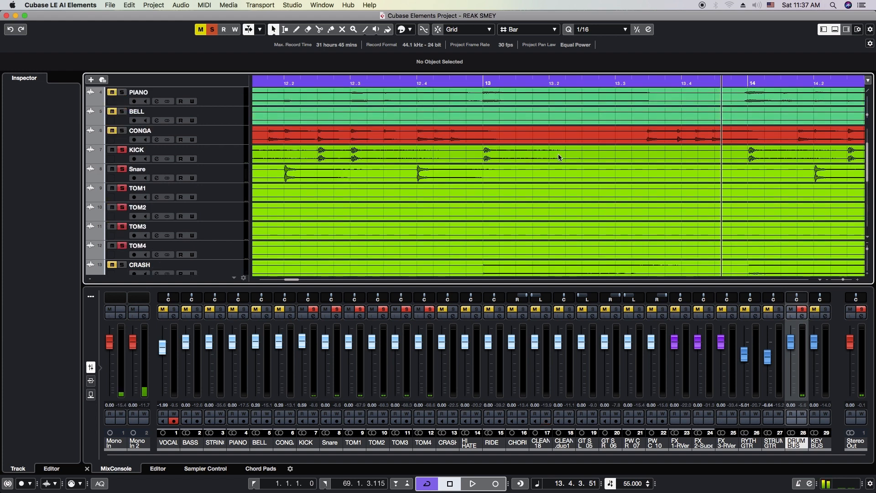
Select the short TOM1 event at bar 47, set the locators to its range and start cycle playback there.
key("g")
key("g")
key("g")
key("g")
key("g")
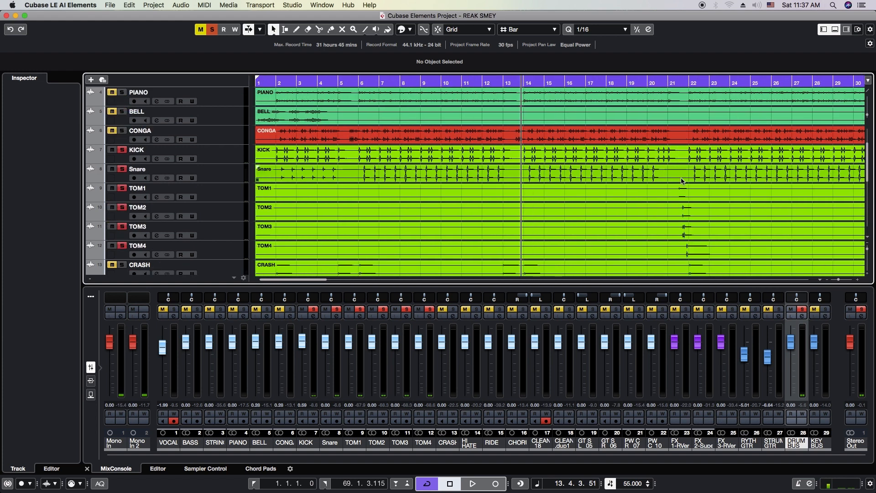
left_click(642, 193)
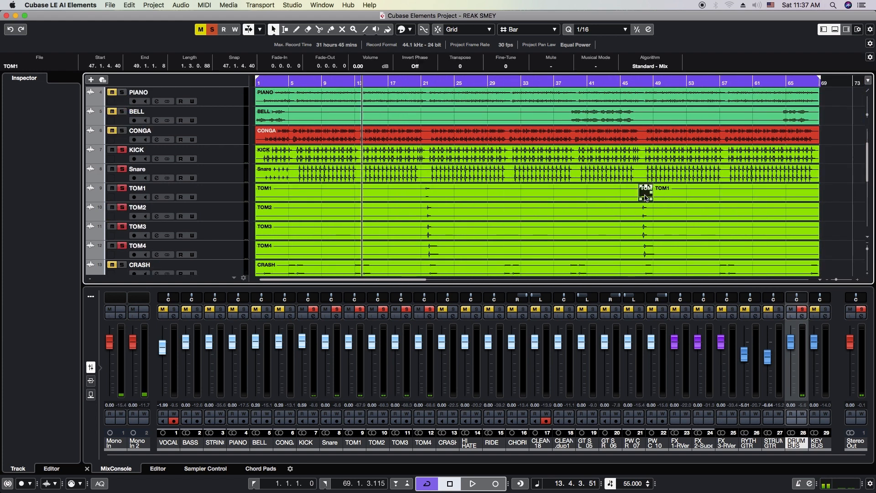
key("p")
key("space")
key("h")
key("h")
key("h")
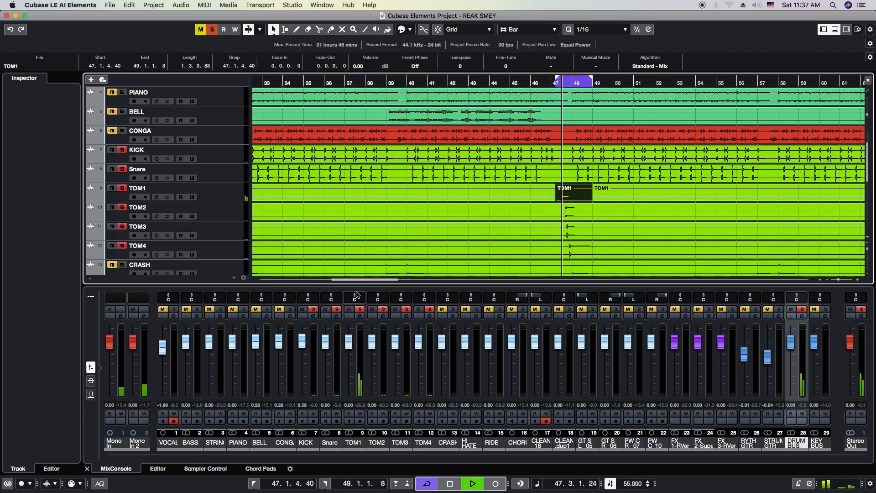
left_click_drag(357, 287, 378, 140)
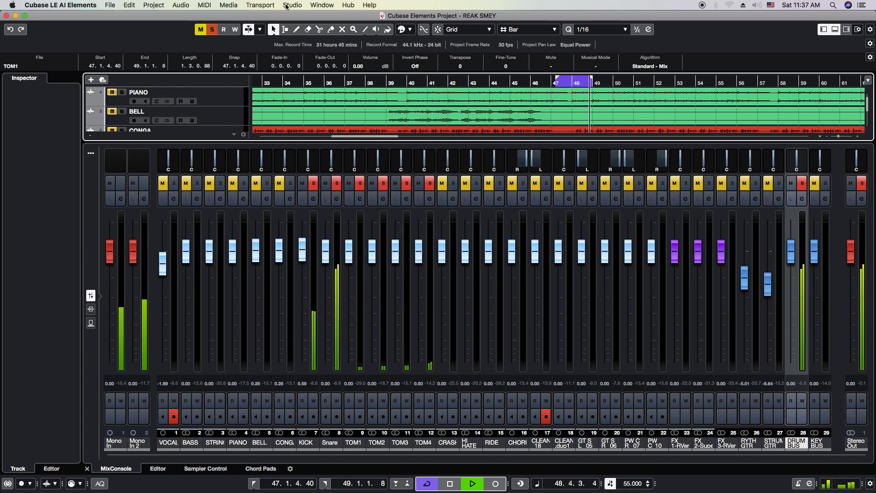
left_click_drag(310, 142, 310, 293)
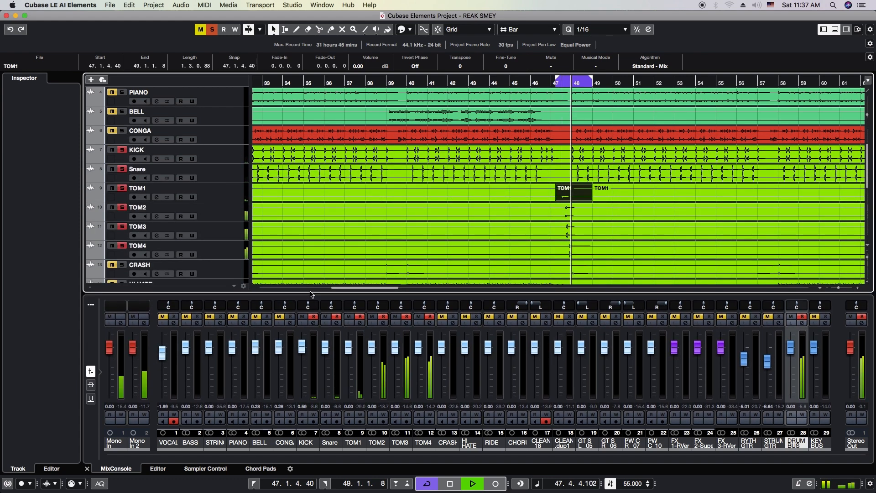
left_click(320, 5)
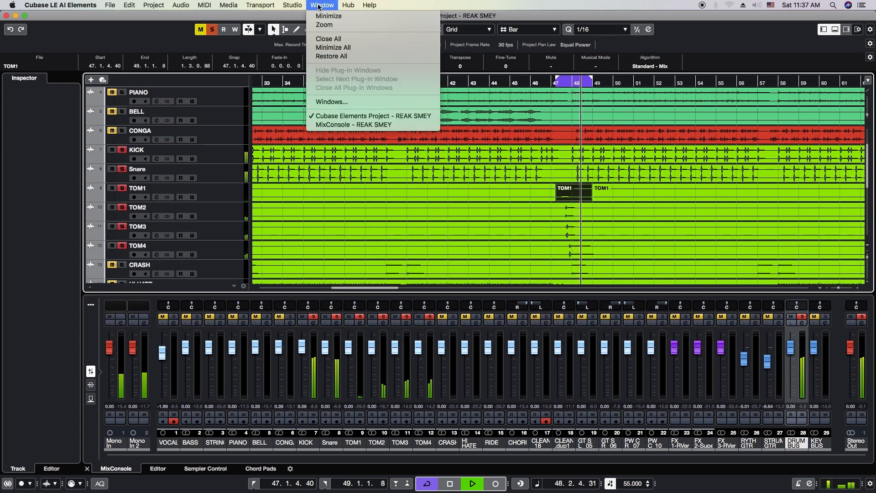
left_click(230, 62)
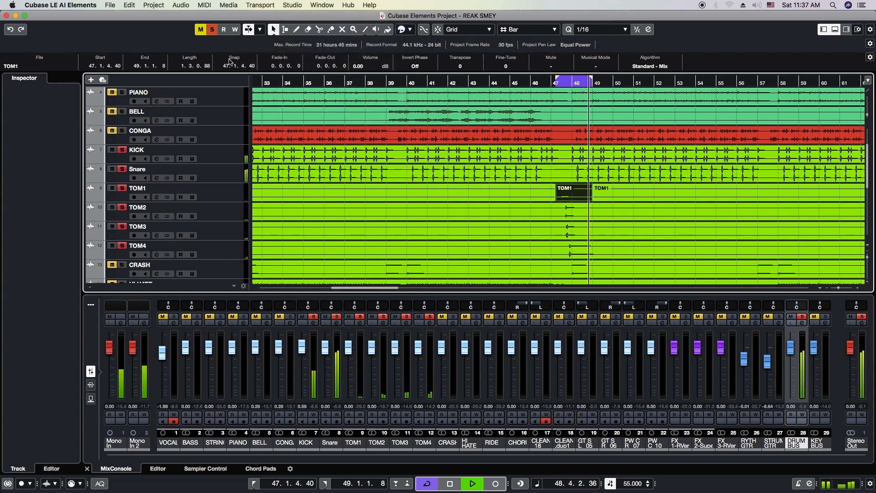
Bring up the separate MixConsole window with its inserts and faders in view, and check the Pro-G insert on TOM2.
key("F3")
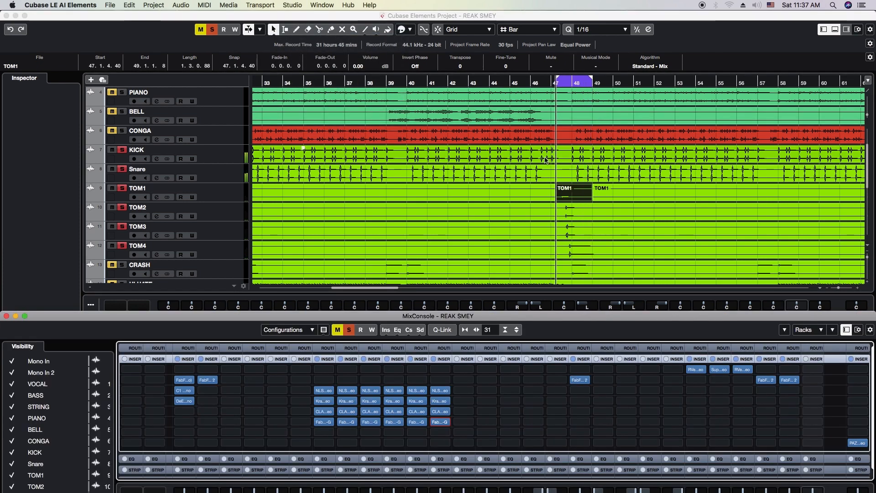
double_click(524, 316)
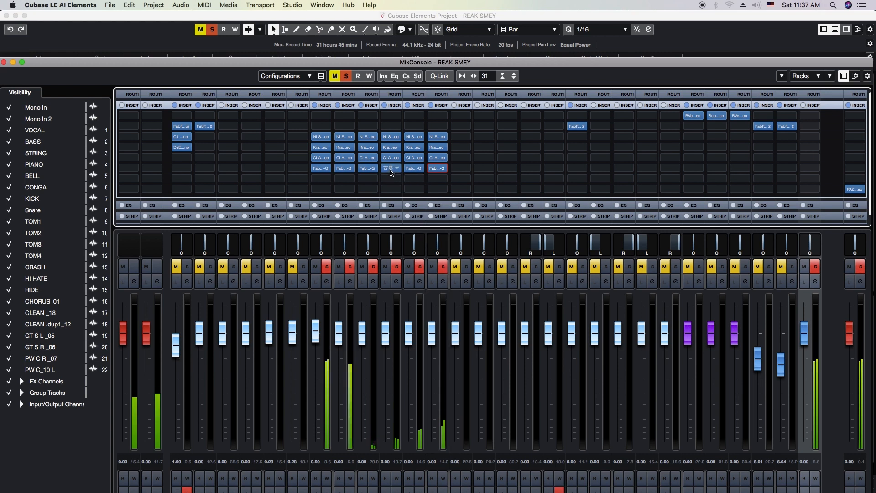
left_click(392, 170)
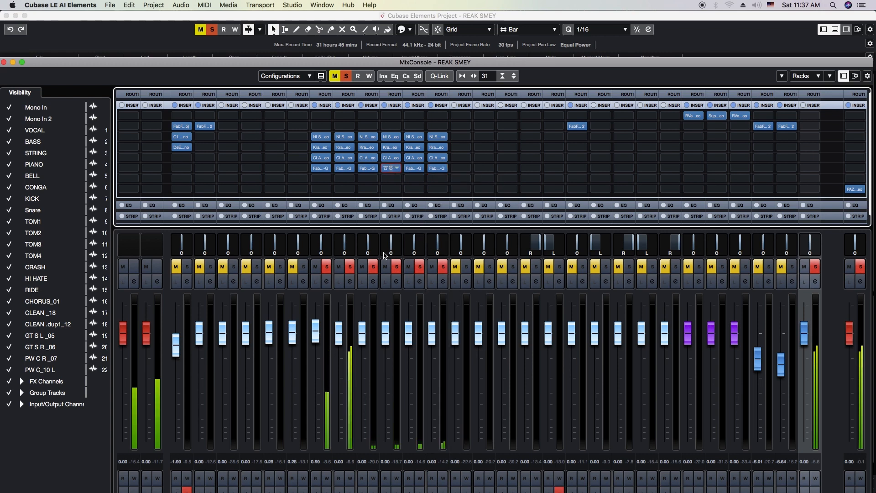
left_click_drag(412, 255, 410, 173)
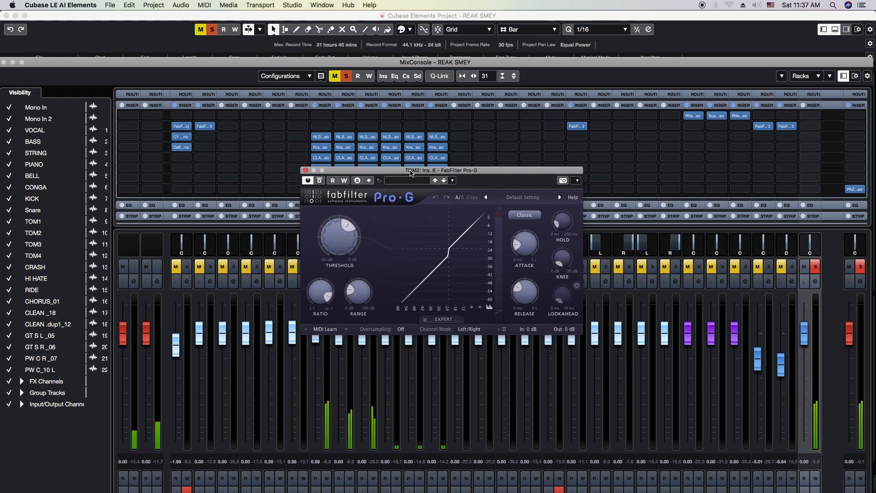
mouse_move(362, 277)
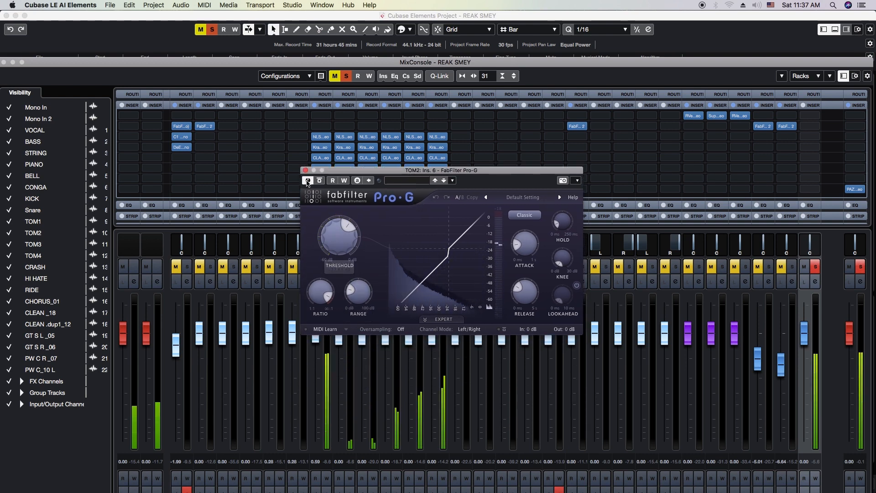
left_click(306, 170)
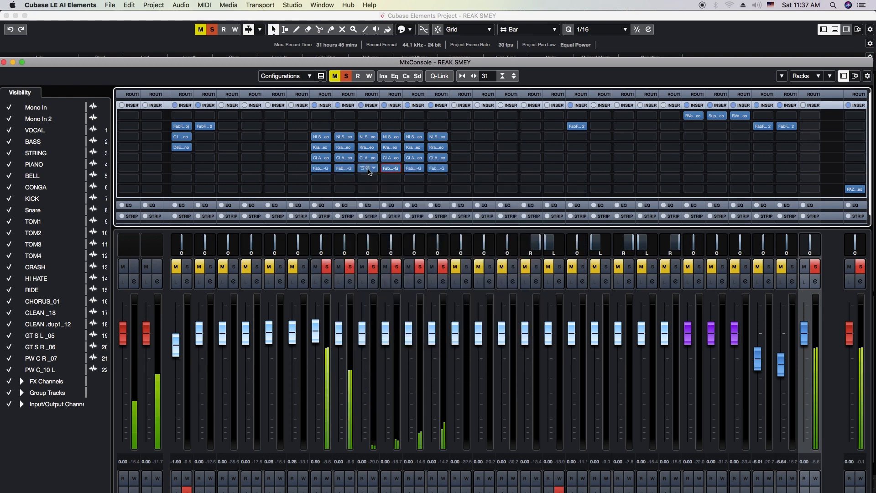
Open the Pro-G insert on TOM1, lower its Range and close the plug-in window.
left_click(369, 169)
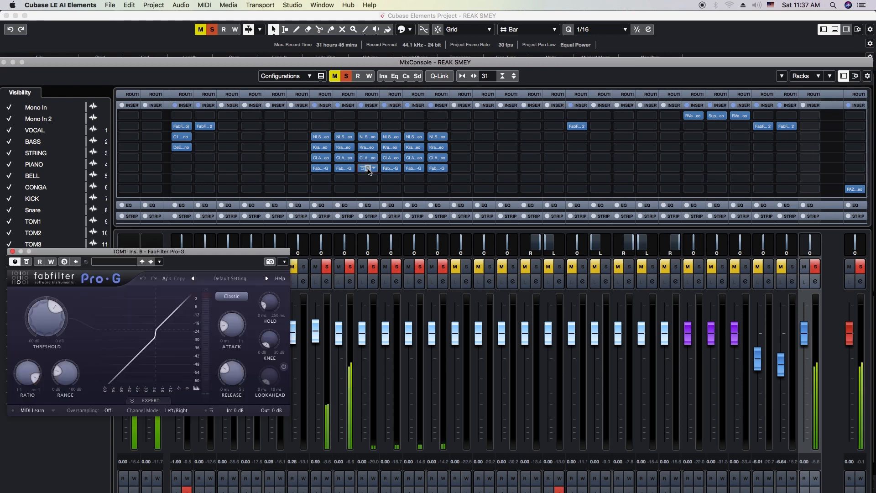
left_click_drag(238, 254, 523, 185)
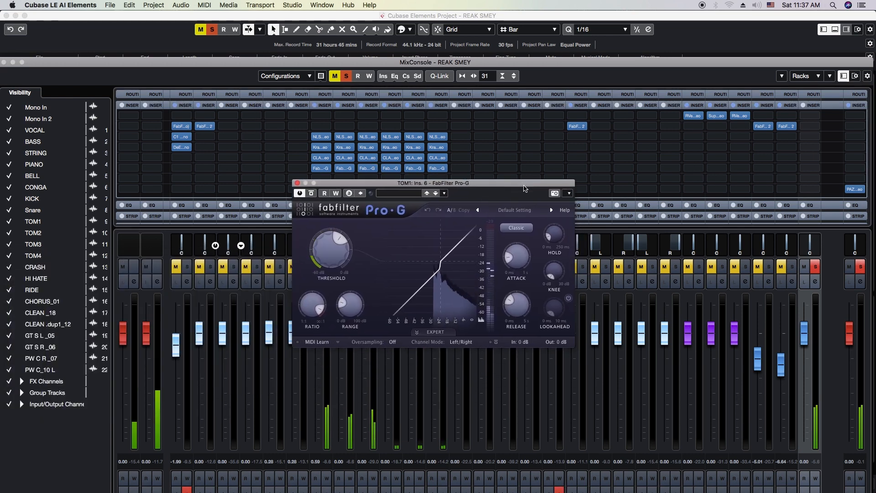
mouse_move(353, 313)
left_click_drag(353, 313, 355, 330)
left_click(297, 183)
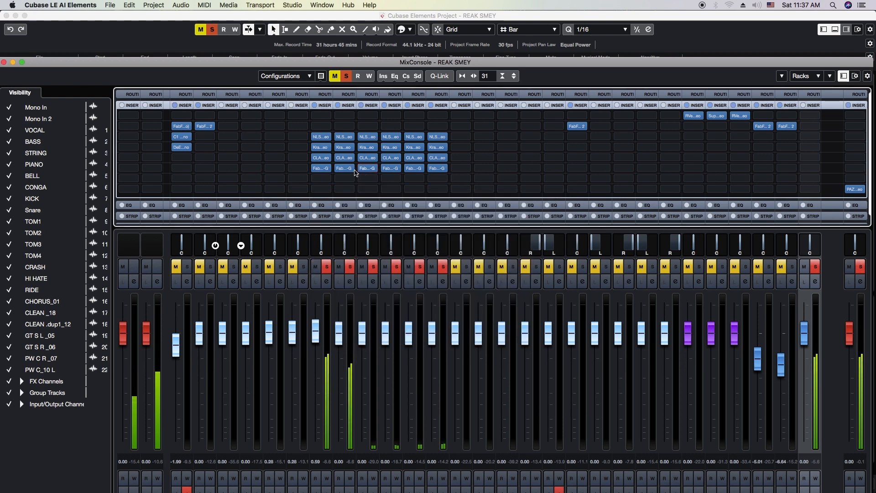
Lower the Pro-G Range on TOM2, TOM3 and TOM4, using about 3.15 dB on TOM3.
left_click(391, 168)
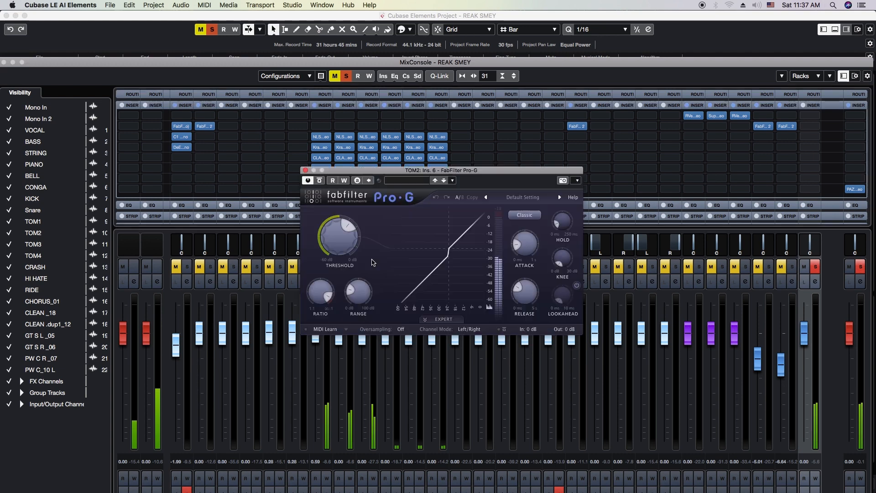
left_click_drag(358, 292, 358, 290)
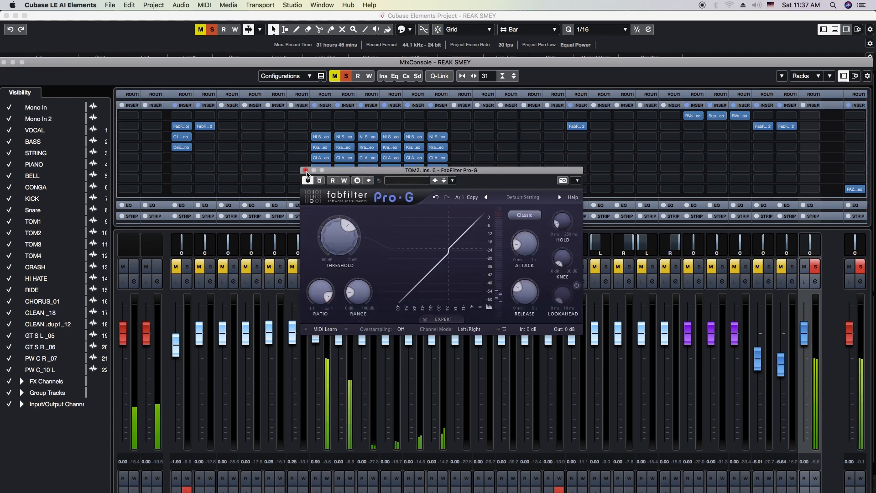
left_click(306, 171)
left_click(416, 170)
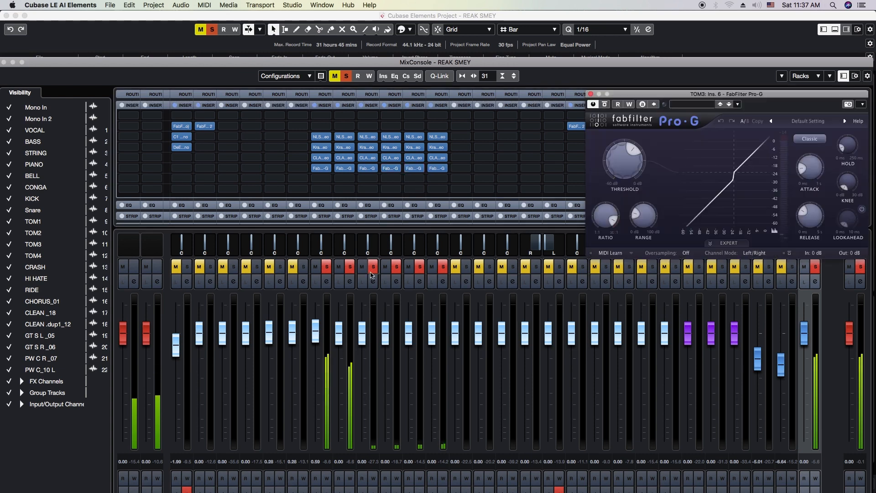
mouse_move(648, 228)
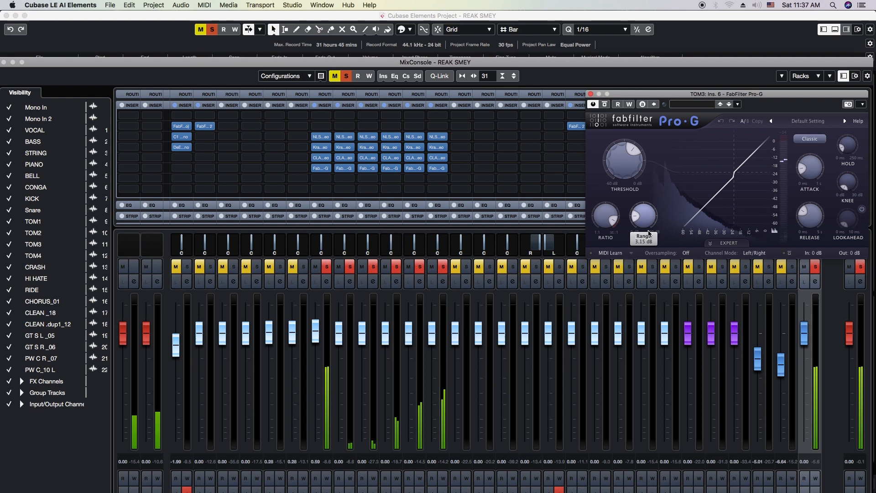
left_click(591, 94)
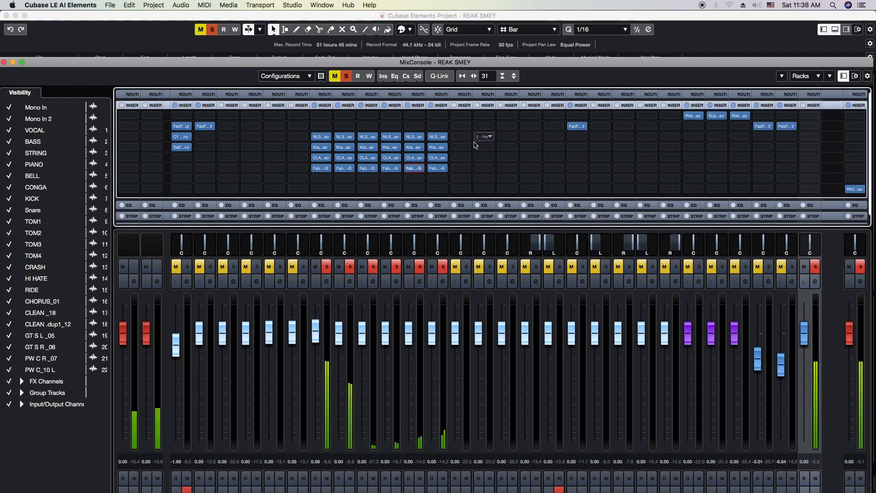
left_click(437, 168)
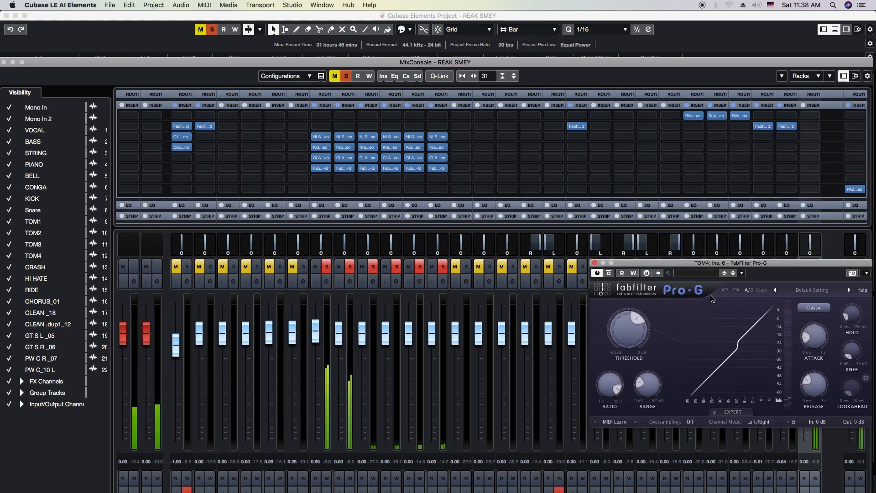
mouse_move(642, 382)
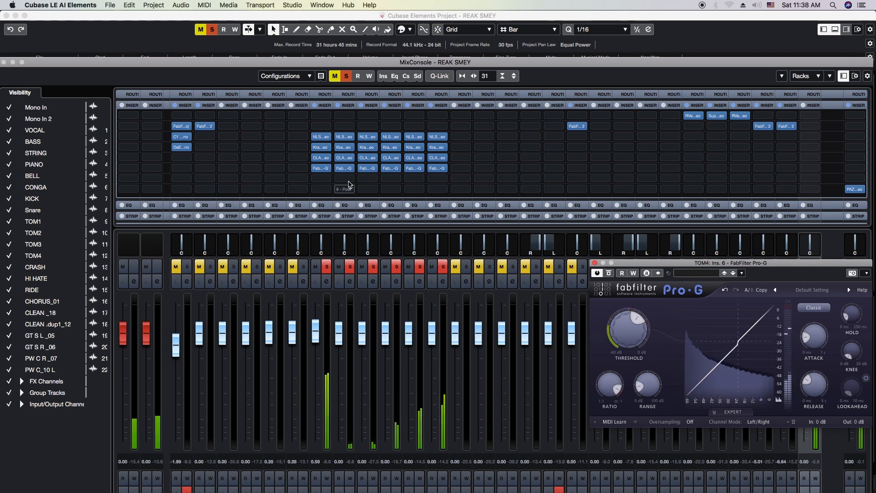
Open the Pro-G insert on KICK, reduce its Range and close the plug-in window.
left_click(327, 195)
left_click(321, 168)
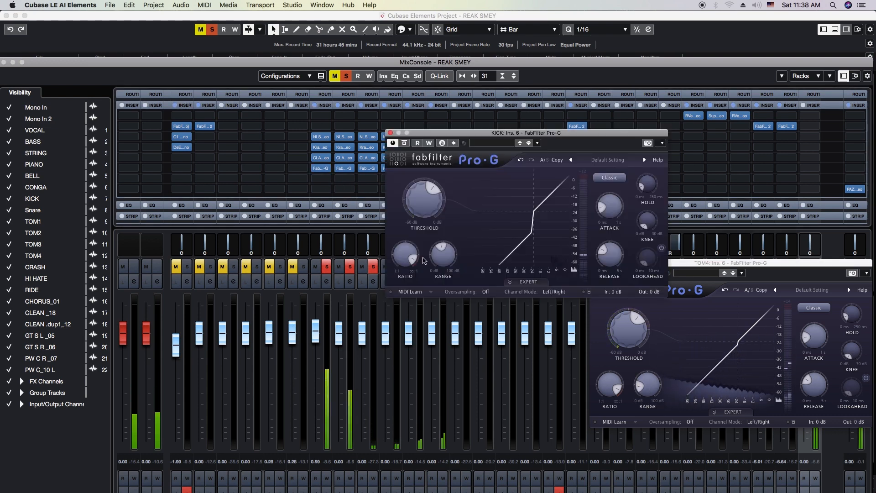
mouse_move(441, 271)
mouse_move(441, 271)
left_mouse_down()
mouse_move(441, 292)
mouse_move(445, 274)
left_mouse_up()
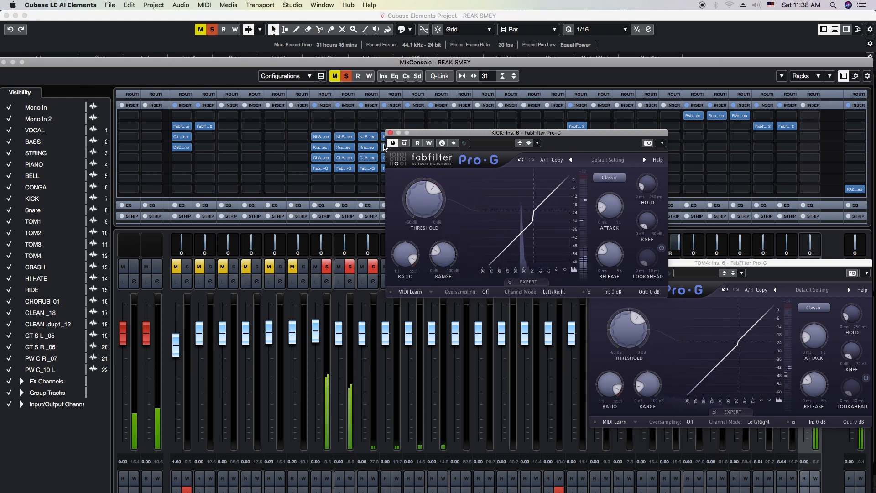
left_click(390, 132)
Unsolo the KICK, Snare and TOM1 to TOM4 channels and move the TOM4 Pro-G window clear of the mixer's last channels.
left_click(326, 266)
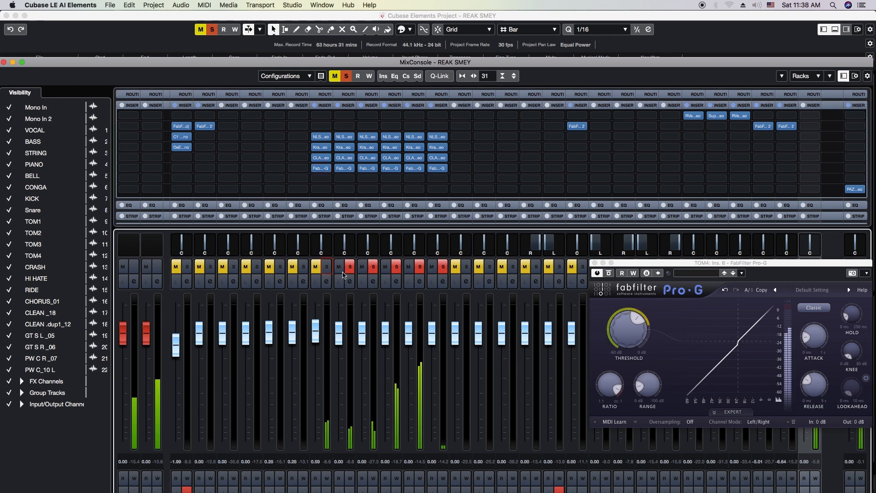
left_click(350, 267)
left_click(372, 267)
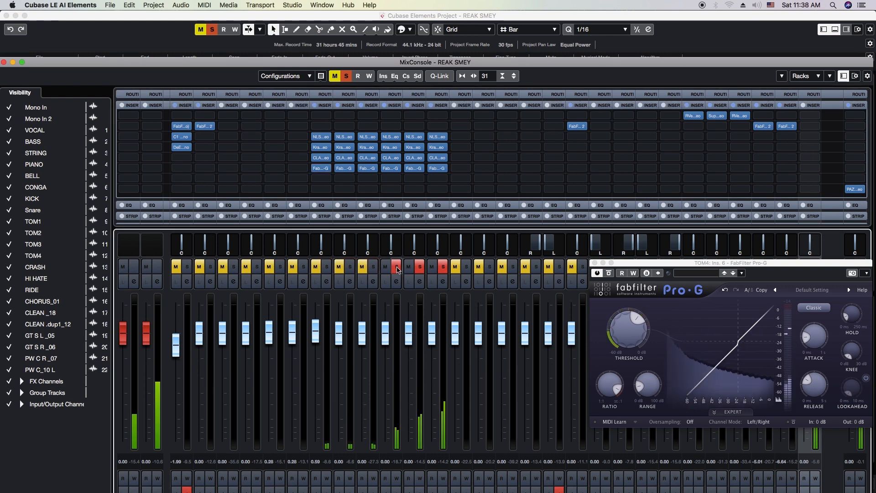
left_click(396, 267)
left_click(442, 268)
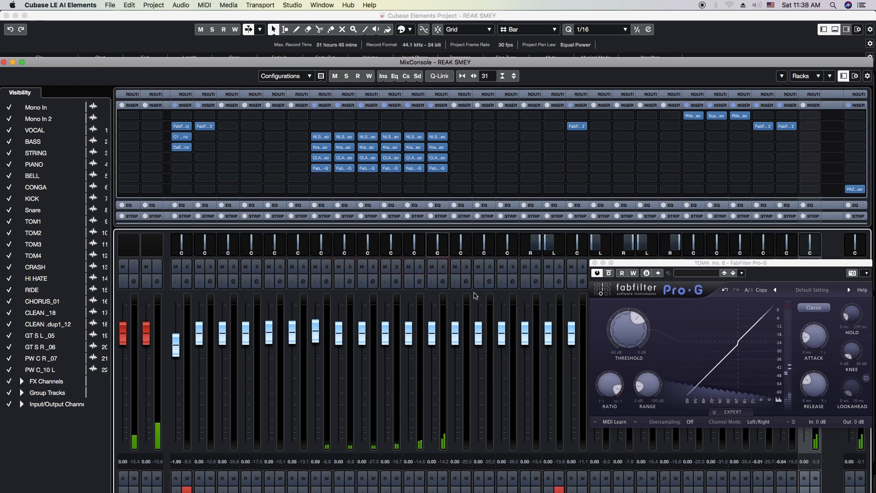
left_click_drag(691, 265, 454, 236)
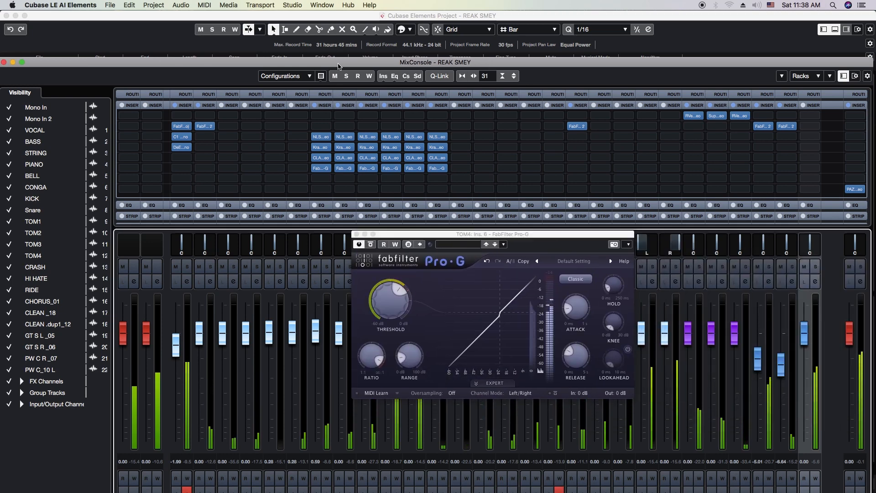
In the project window, set the locators to the whole song by selecting all events, and select the KICK track.
key("F3")
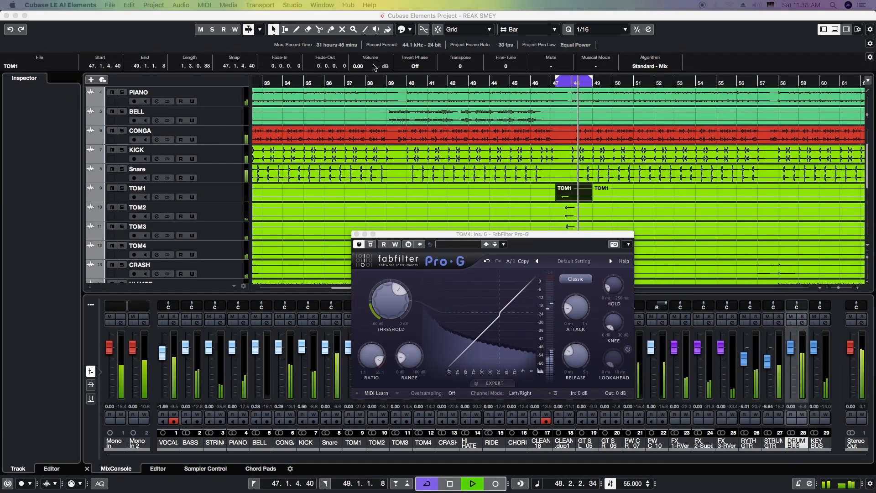
left_click(355, 99)
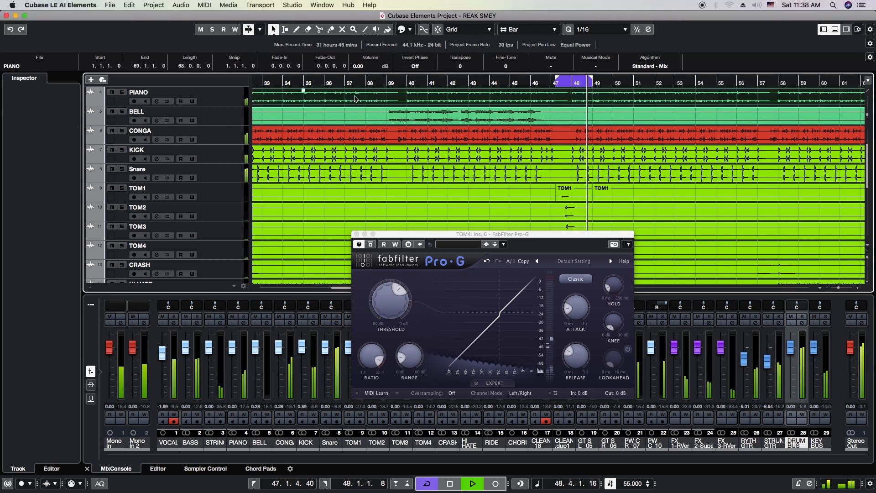
key("super+a")
key("p")
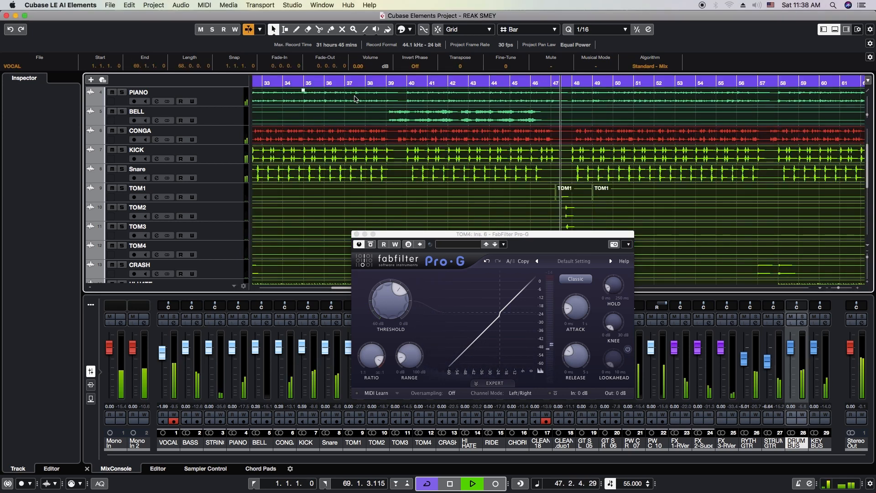
left_click(233, 162)
left_click_drag(414, 238, 403, 106)
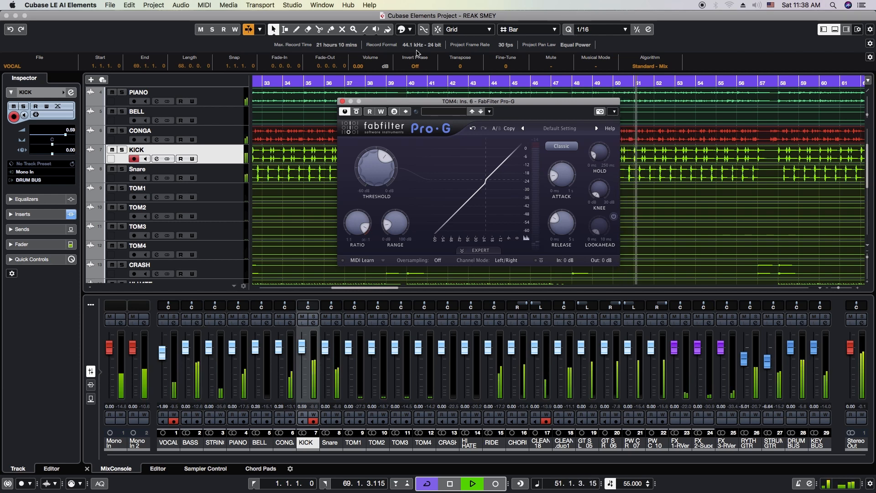
left_click_drag(370, 104, 385, 88)
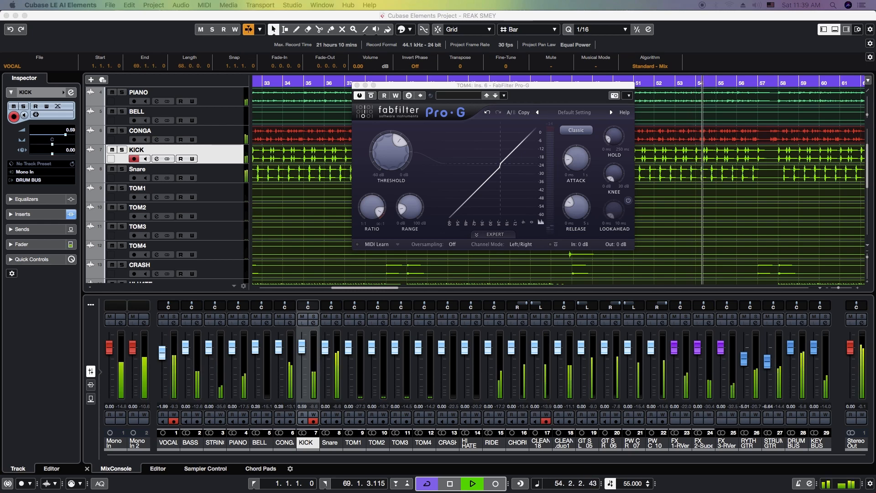
Return to the MixConsole window, close the TOM4 Pro-G window and solo the DRUM BUS.
key("F3")
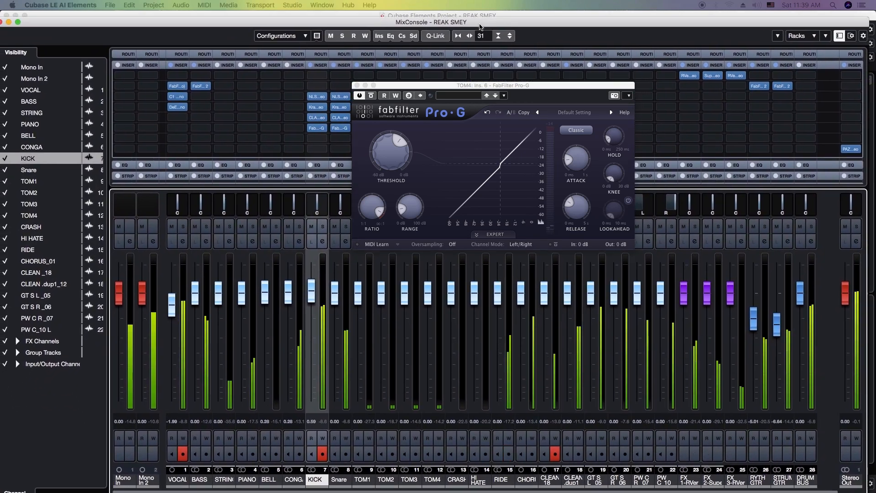
left_click_drag(479, 26, 486, 20)
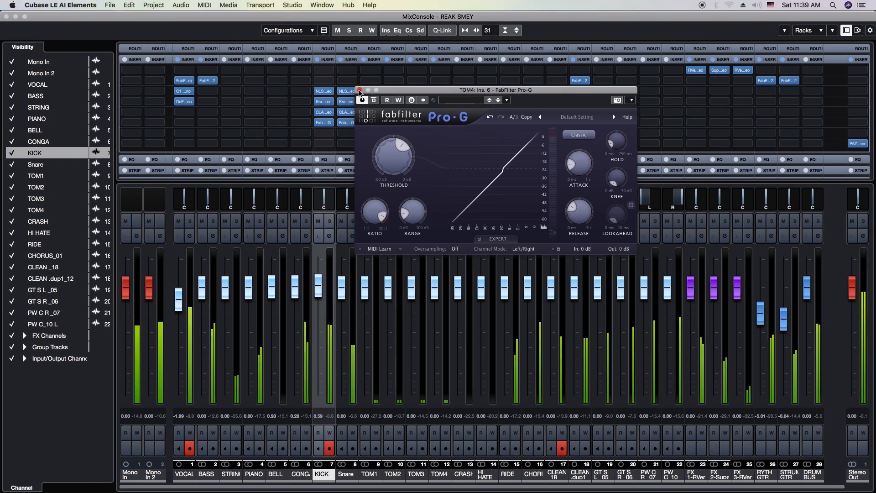
left_click(519, 316)
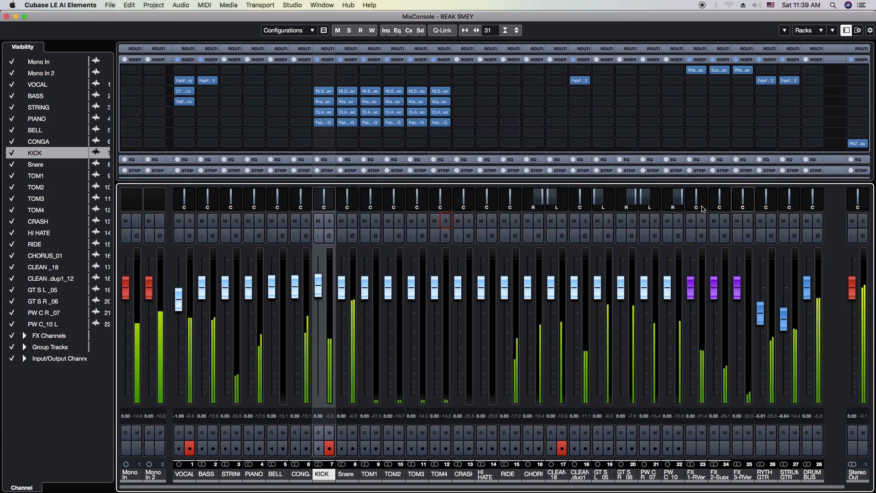
left_click(818, 221)
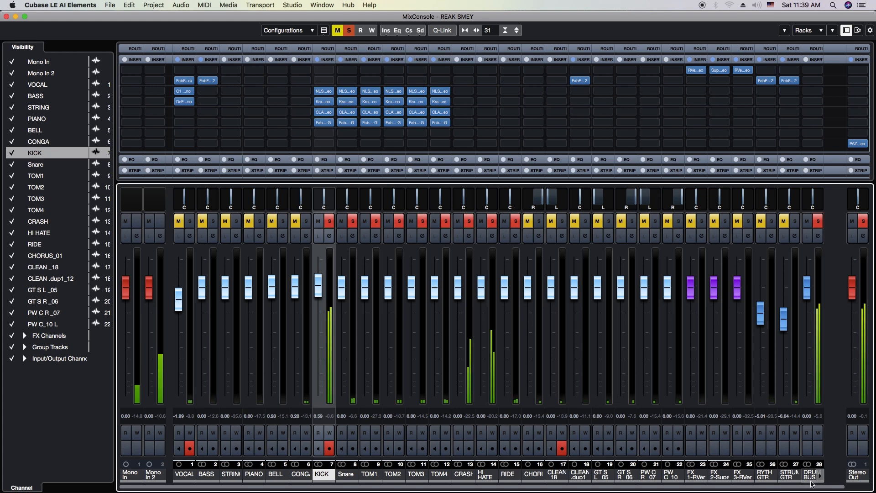
View the DRUM BUS channel settings with its equalizer spectrum and close the window again.
left_click(819, 235)
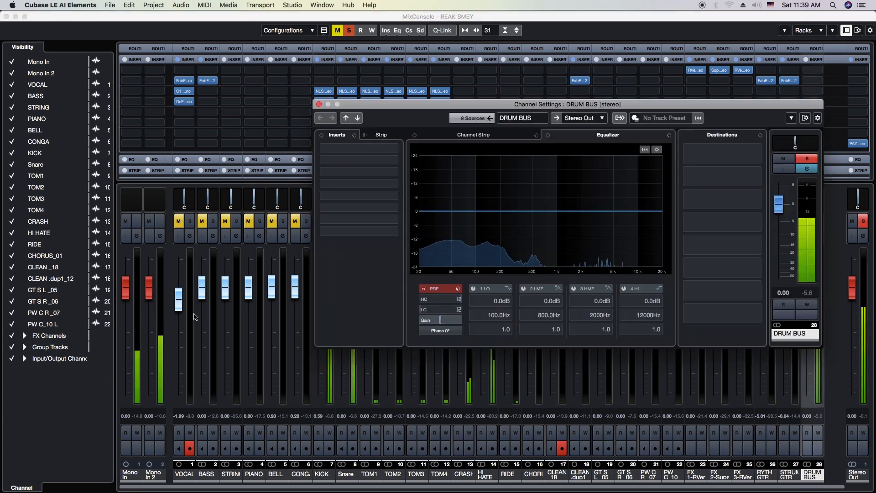
left_click_drag(379, 105, 319, 156)
left_click(260, 155)
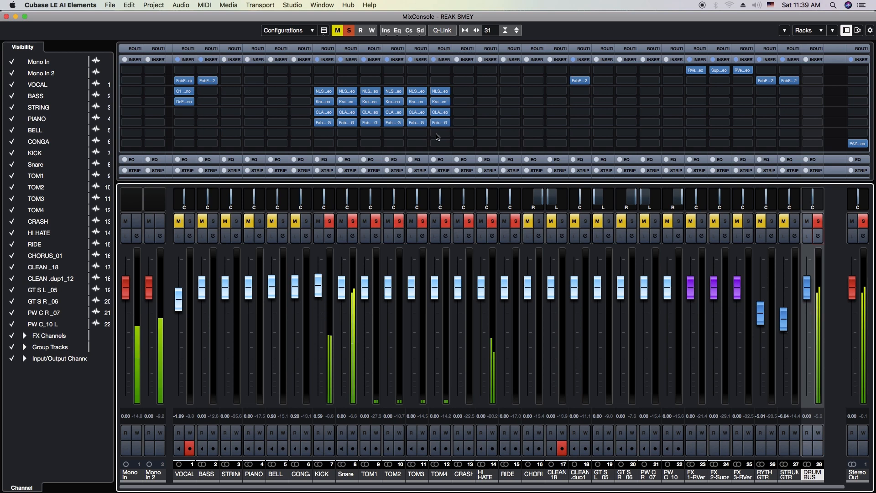
Copy the NLS Channel and Kramer Tape inserts from TOM4 to the same insert slots on the DRUM BUS.
left_click_drag(441, 96, 815, 96)
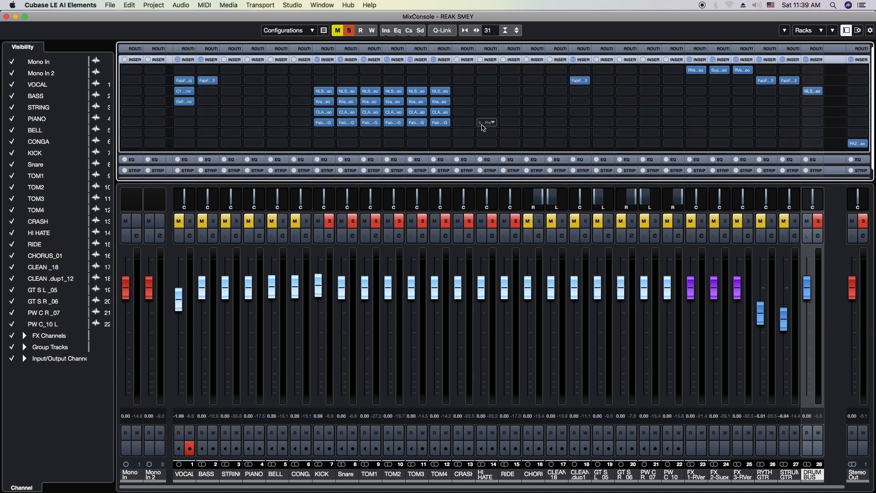
left_click_drag(441, 106, 721, 94)
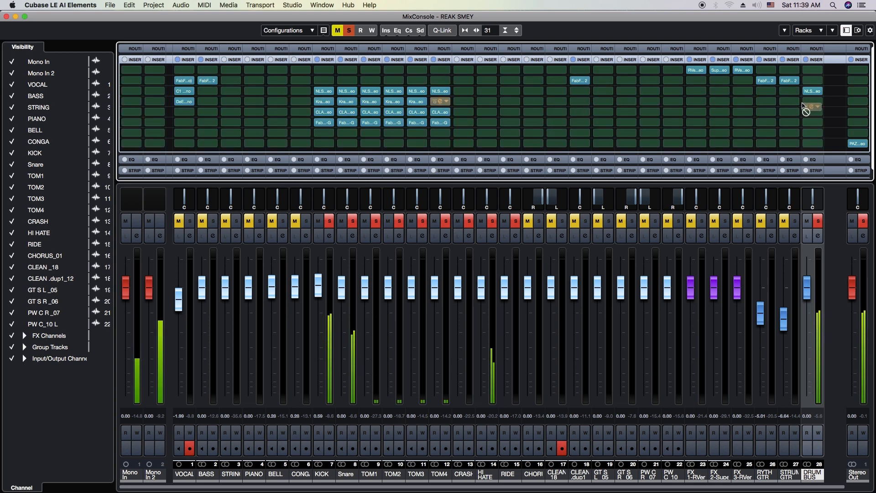
left_click_drag(807, 104, 807, 102)
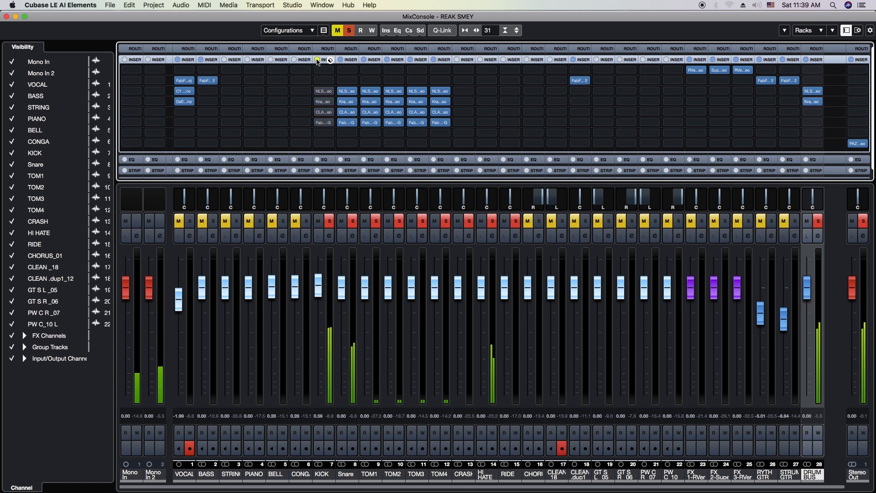
Select the channels KICK through CRASH and toggle the insert bypass on KICK and Snare to compare the sound.
left_click(322, 475)
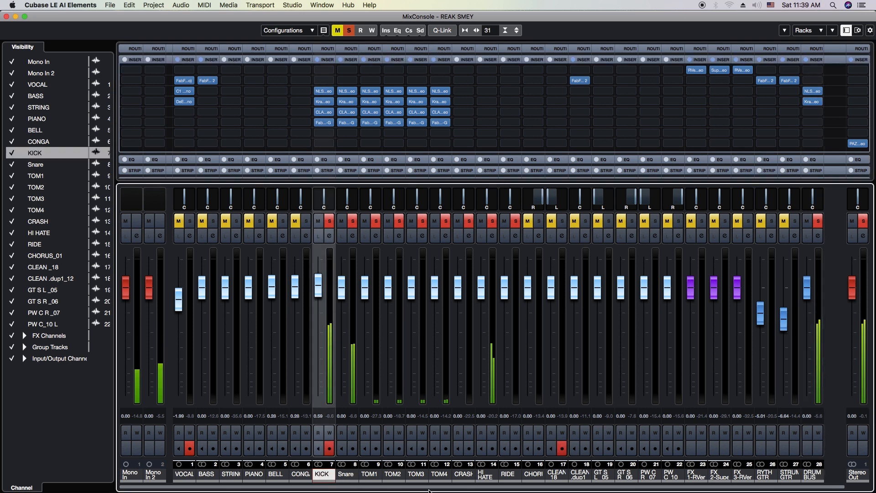
left_click(459, 475)
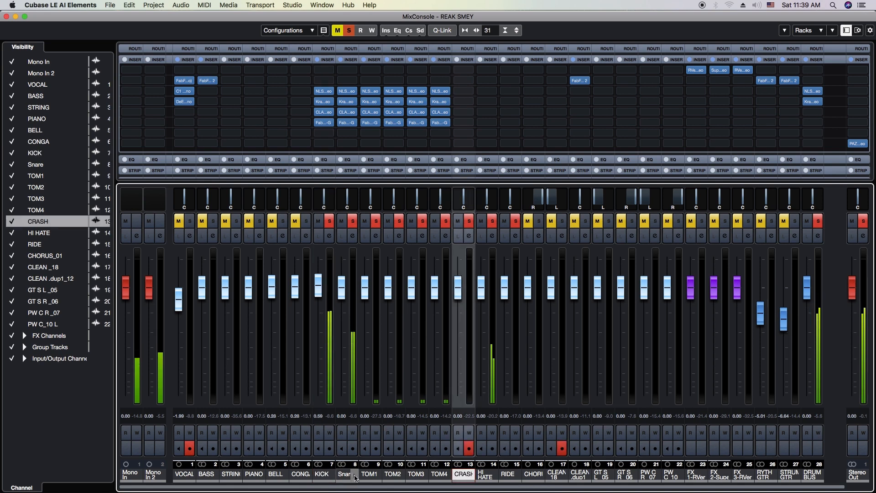
left_click(323, 476, "shift")
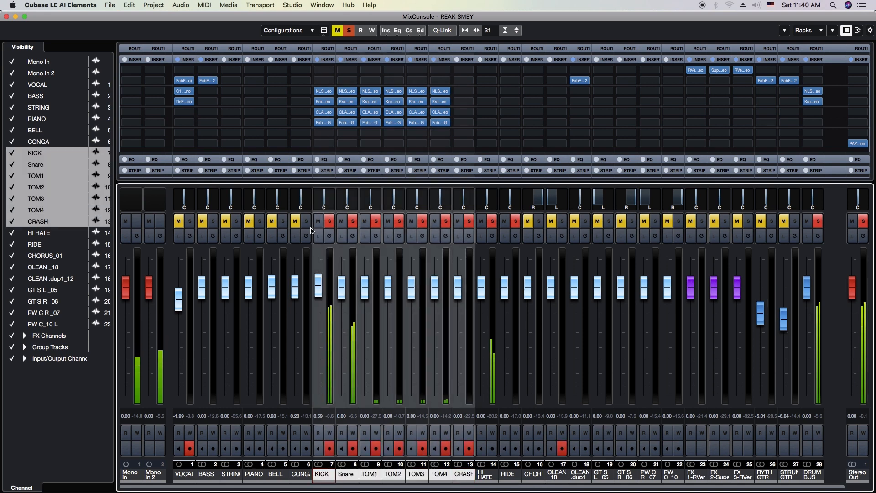
left_click(328, 59)
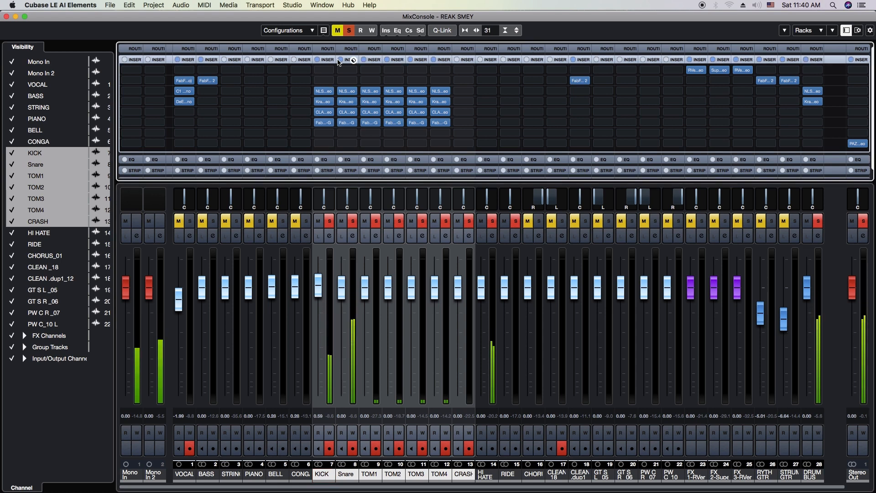
left_click(318, 60)
left_click(318, 60)
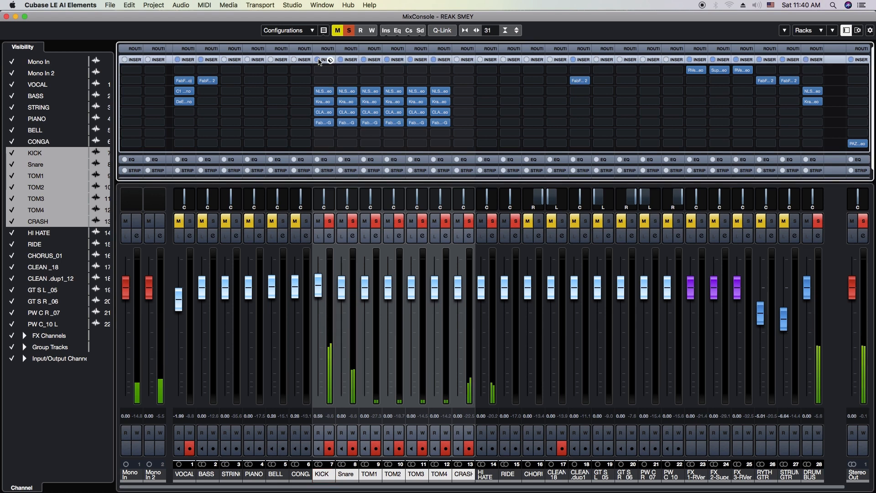
left_click(318, 60)
left_click(318, 59)
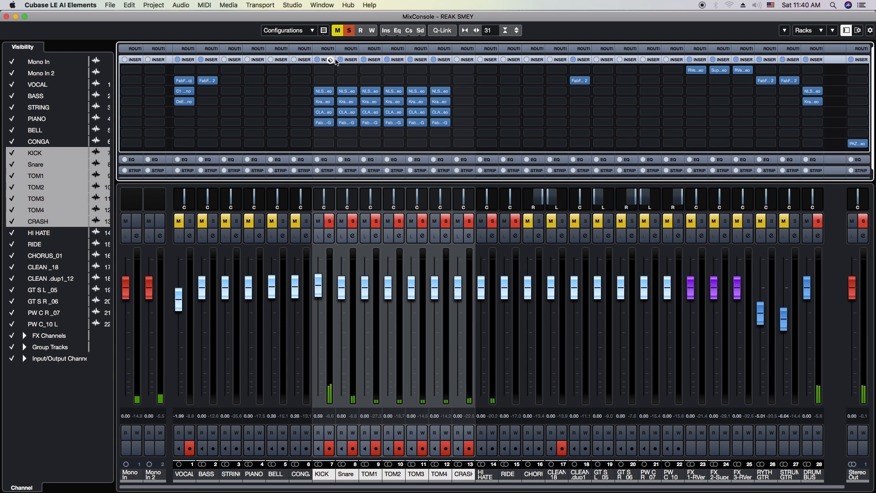
left_click(341, 60)
left_click(340, 60)
Compare the KICK with and without processing by bypassing its whole insert rack and reactivating it.
right_click(320, 60)
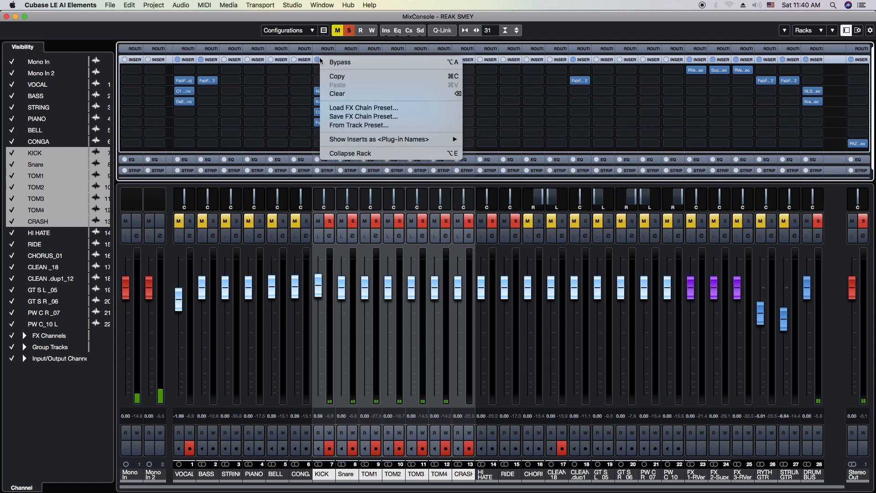
left_click(335, 64)
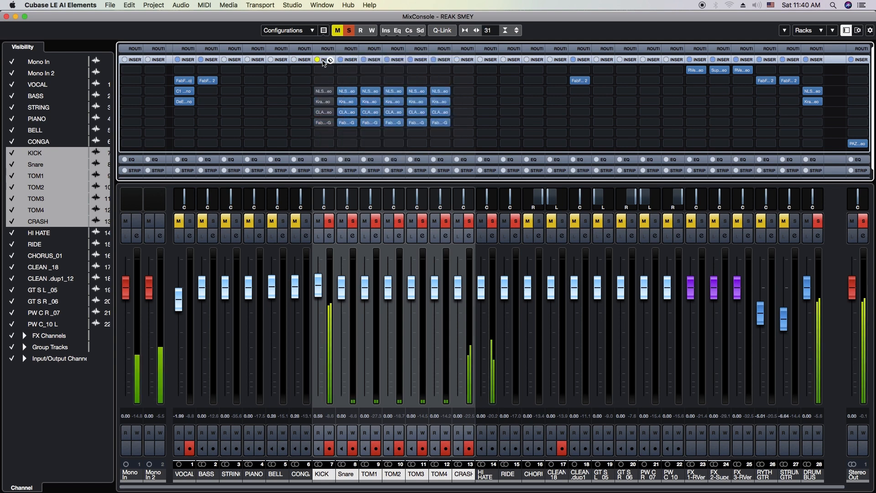
right_click(319, 61)
left_click(320, 64)
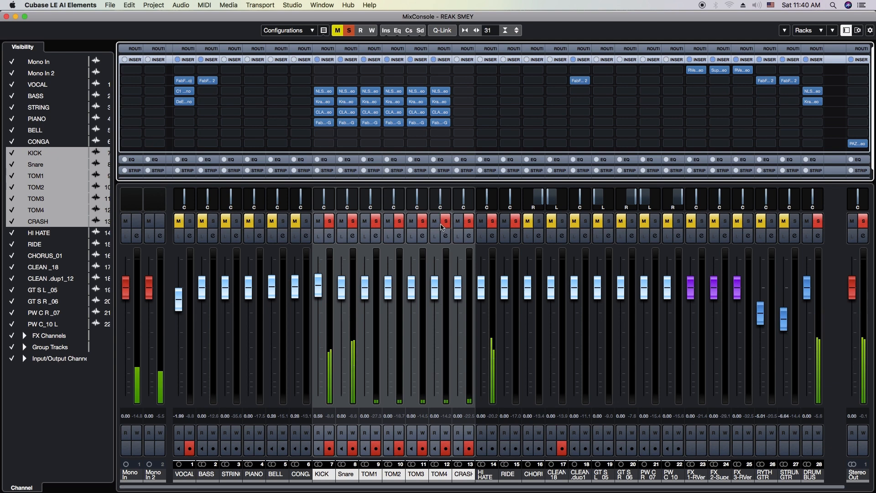
left_click_drag(120, 24, 149, 84)
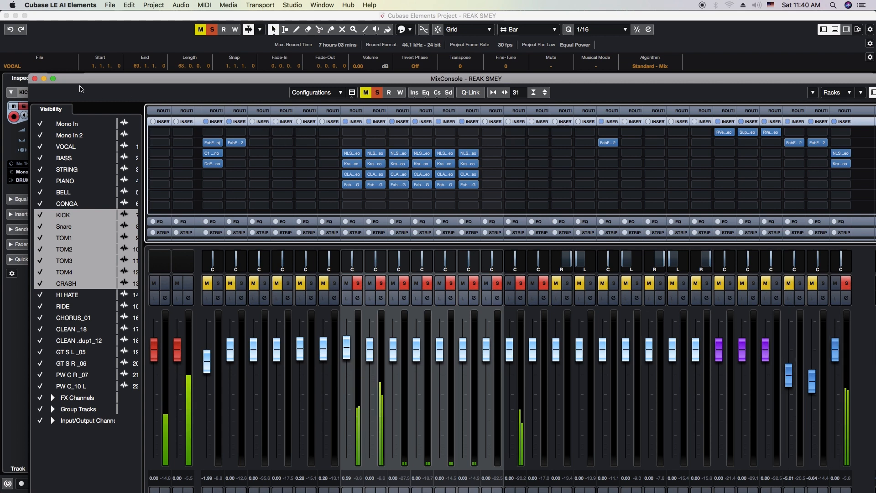
left_click_drag(83, 82, 75, 24)
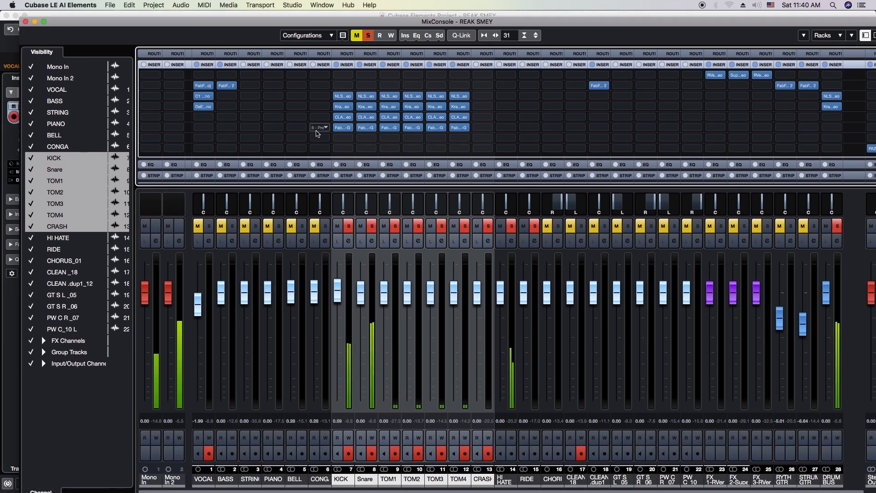
left_click_drag(188, 23, 174, 17)
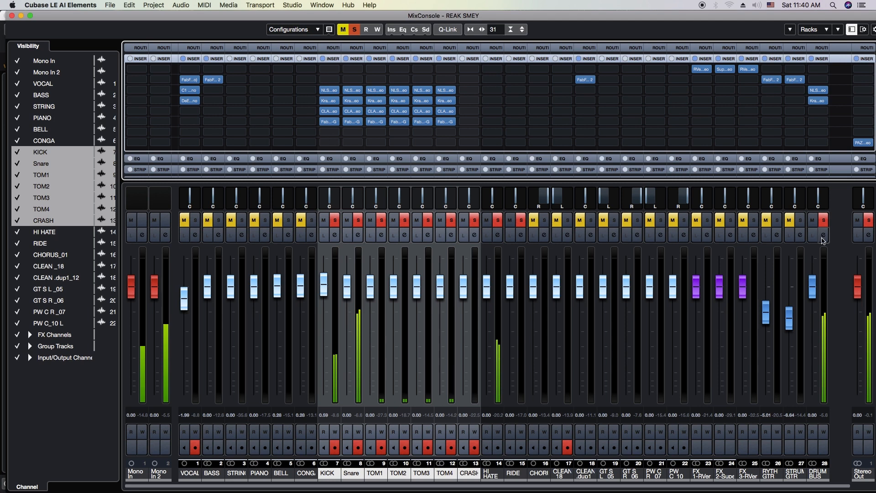
Reopen the DRUM BUS channel settings to check the copied inserts, and close the window.
left_click(824, 234)
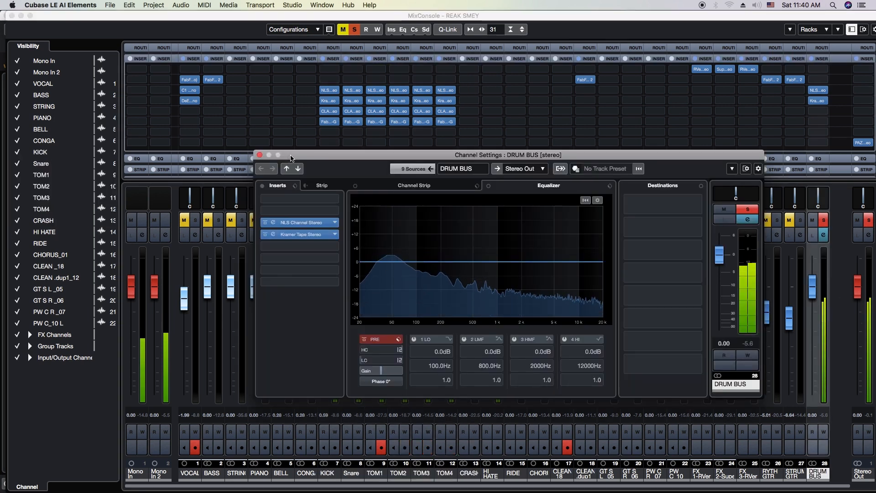
left_click_drag(291, 156, 346, 137)
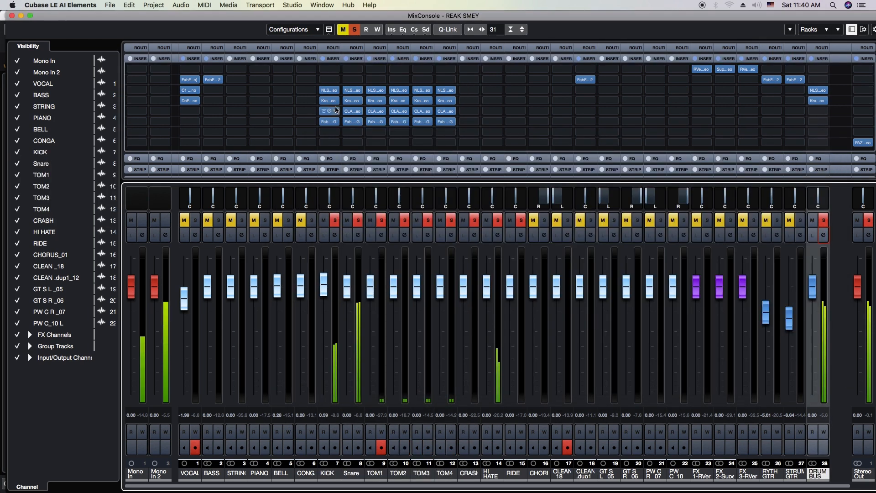
left_click(314, 133)
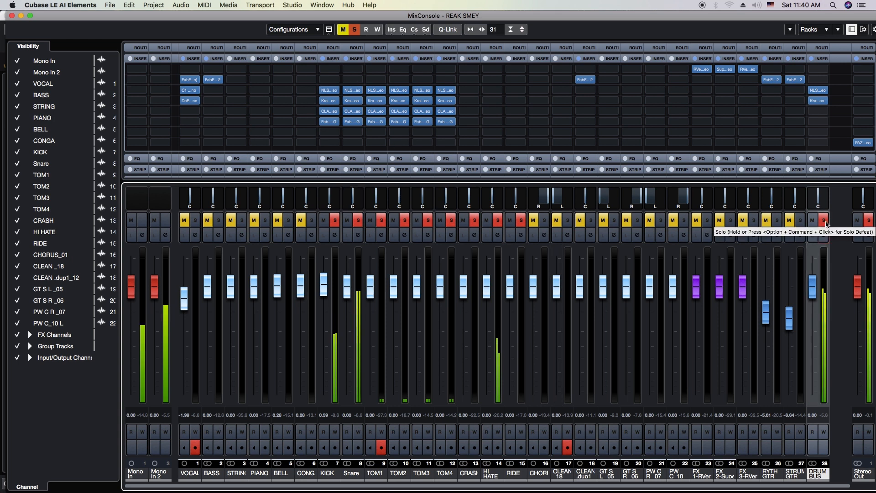
Inspect the NLS Channel and Kramer Tape editors on the DRUM BUS one after the other, closing each.
mouse_move(820, 91)
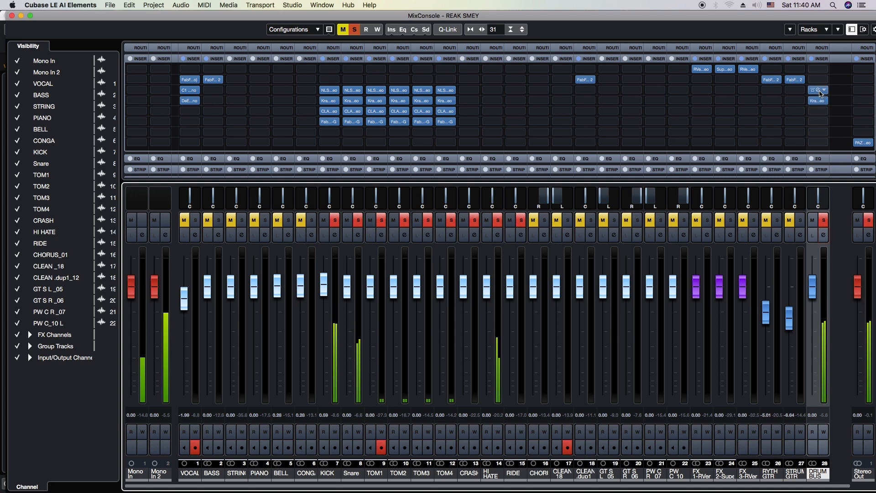
left_click(820, 92)
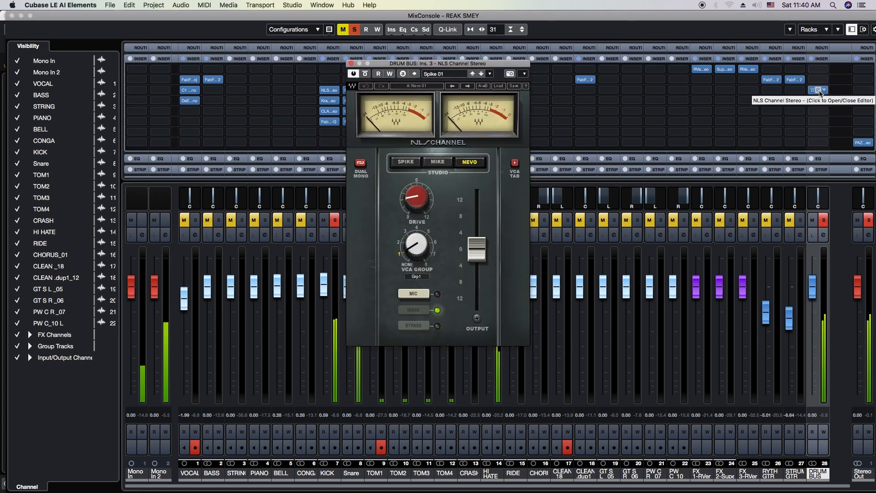
left_click(820, 92)
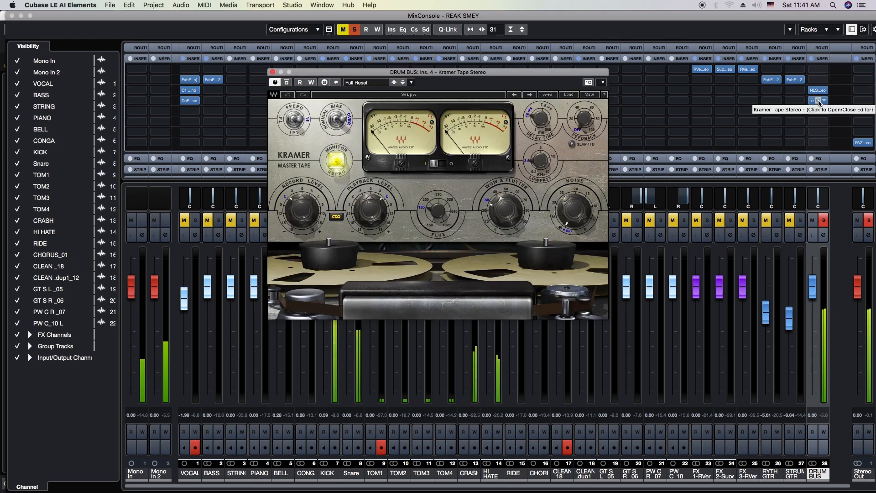
left_click(820, 102)
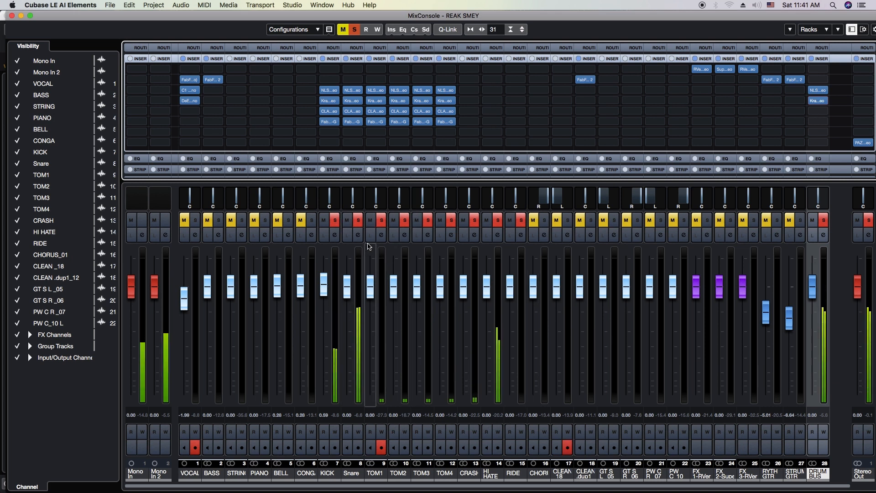
Unsolo the DRUM BUS to hear the full mix and move the MixConsole window slightly down.
left_click(823, 220)
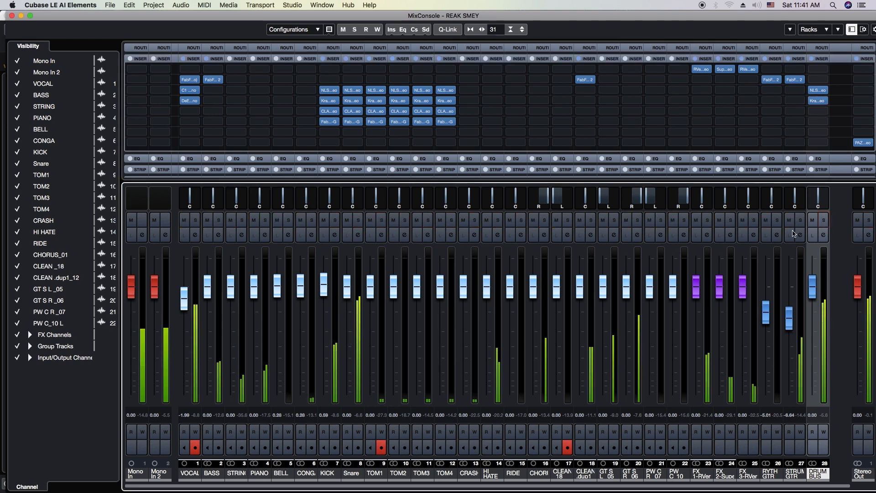
left_click_drag(78, 18, 66, 27)
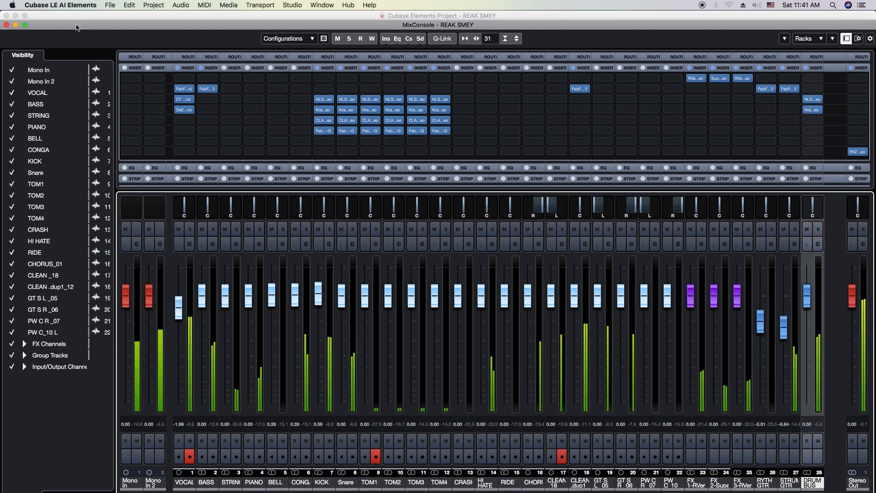